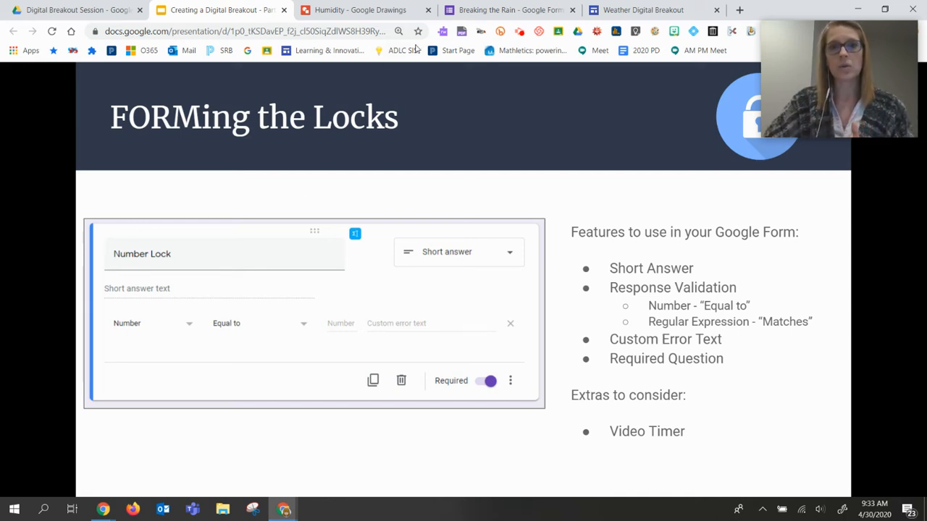
Switch to the Breaking the Rain form and enter "Congratulations!" as the confirmation message in its presentation settings.
click(474, 14)
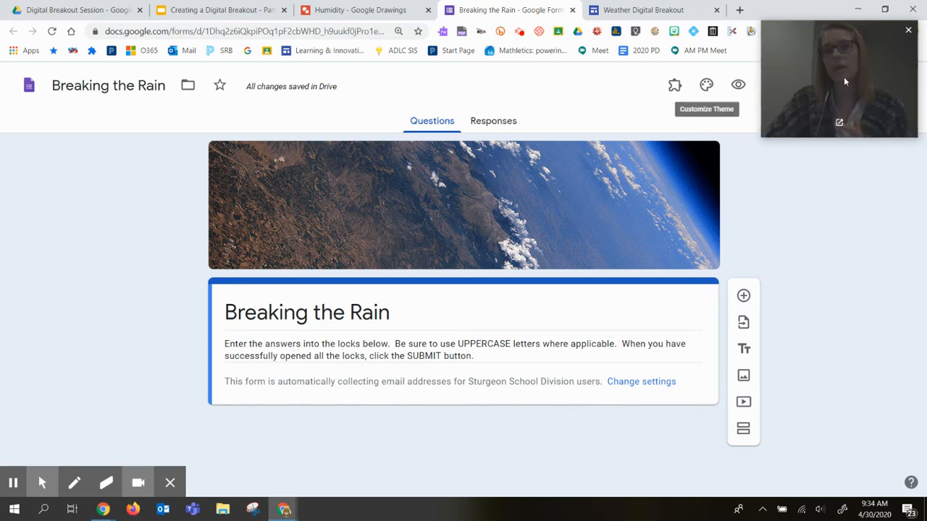
drag(849, 74, 115, 189)
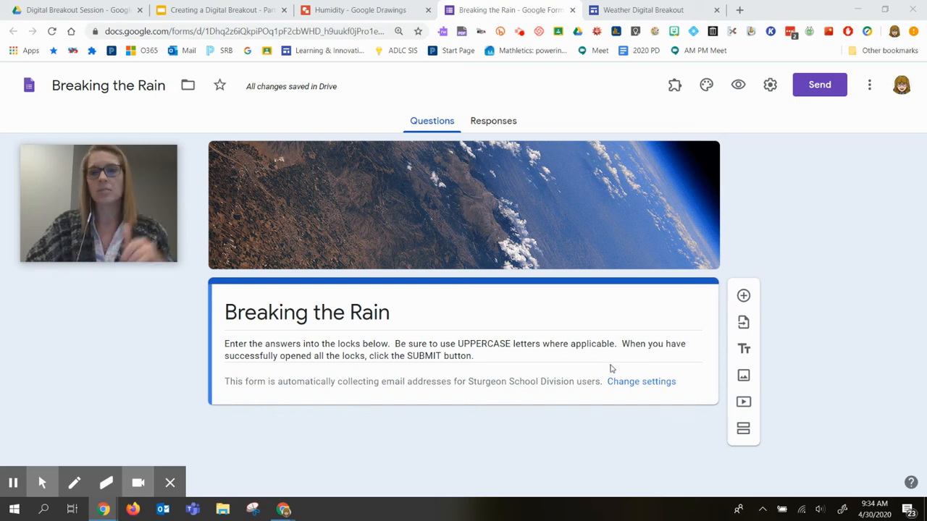
click(770, 87)
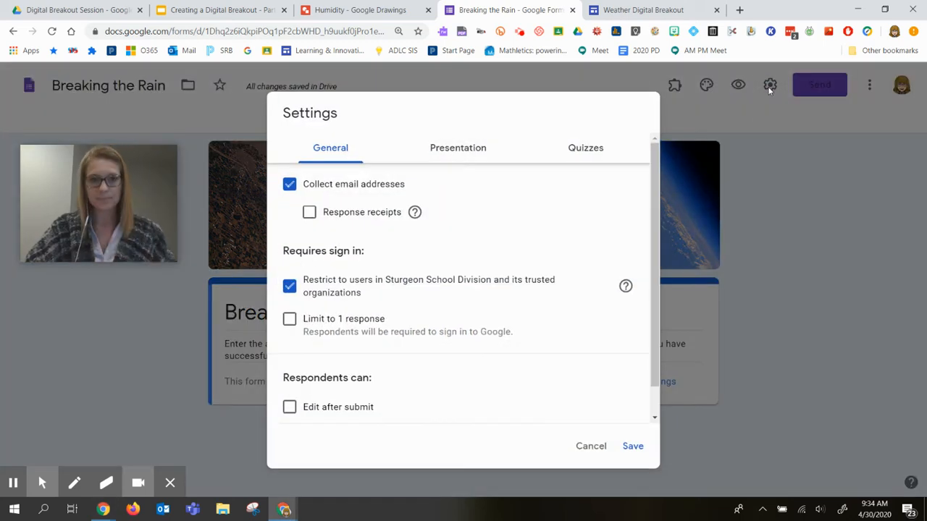
click(585, 148)
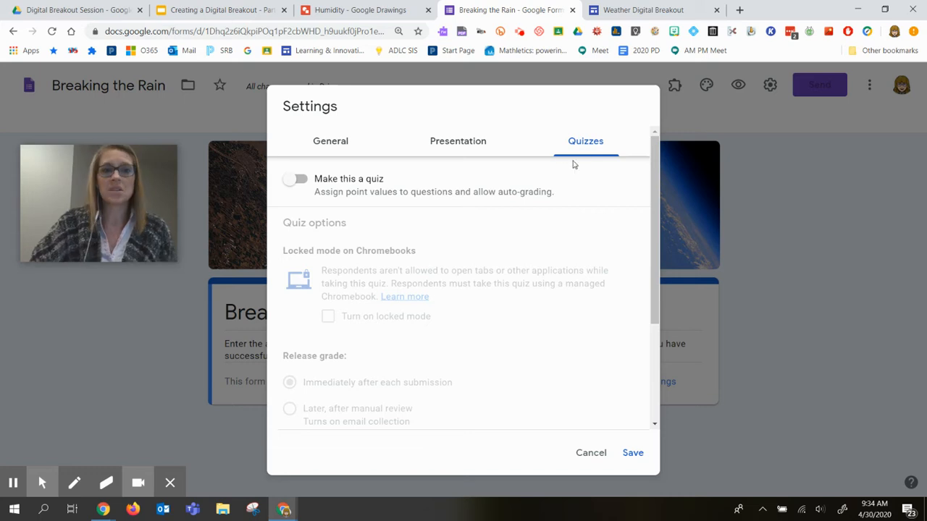
click(459, 145)
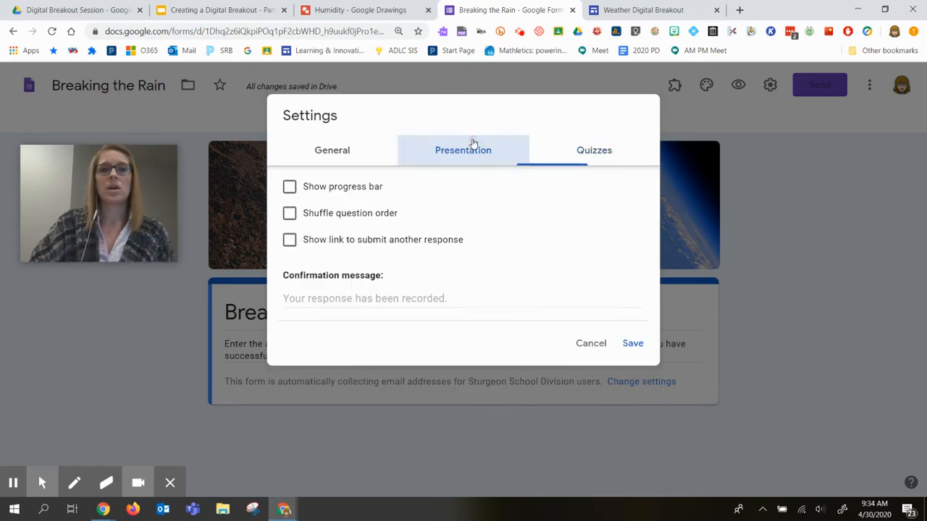
click(361, 301)
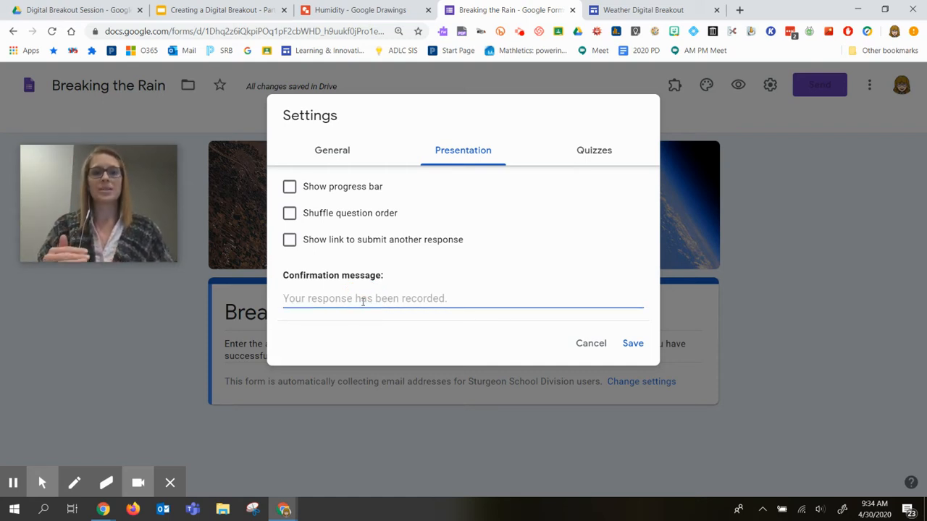
text(Congratulations!)
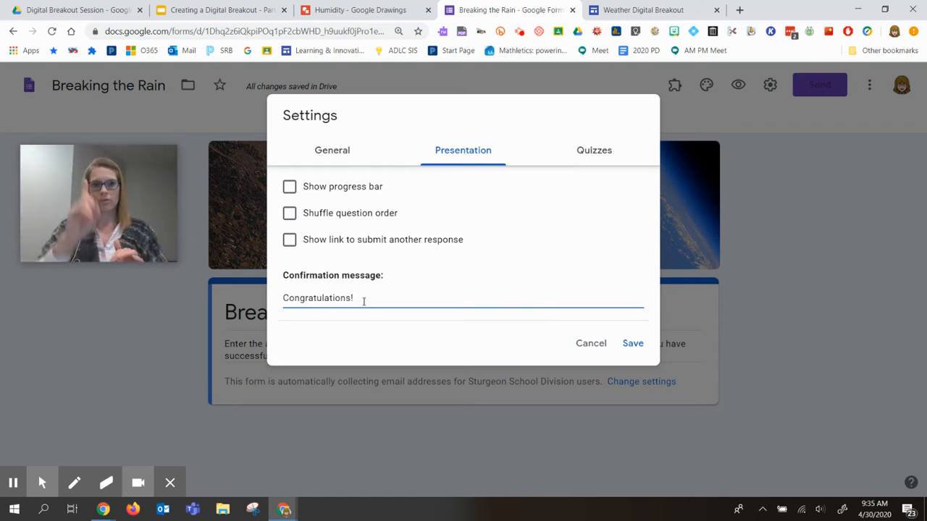
drag(362, 300, 283, 297)
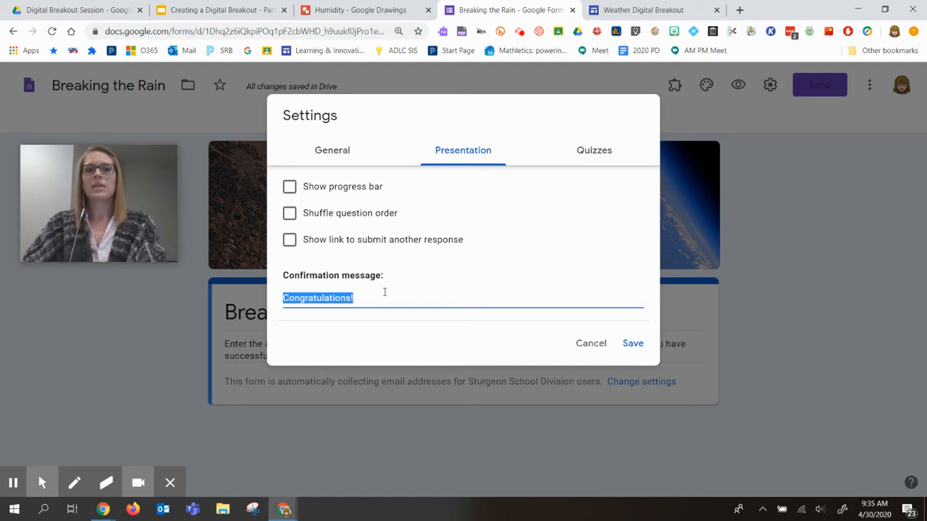
Review the form's general settings for email collection, sign-in and respondent permissions, and save the settings.
click(330, 157)
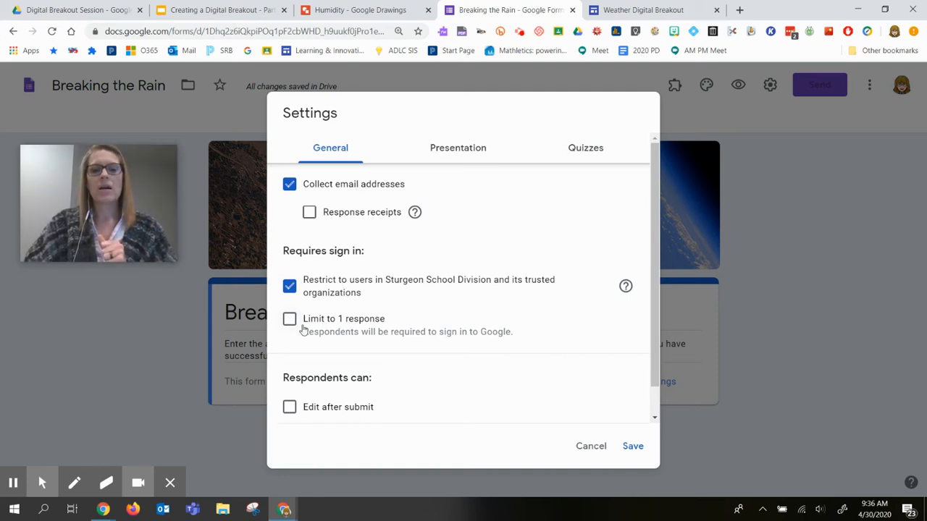
scroll(327, 401, down, 1)
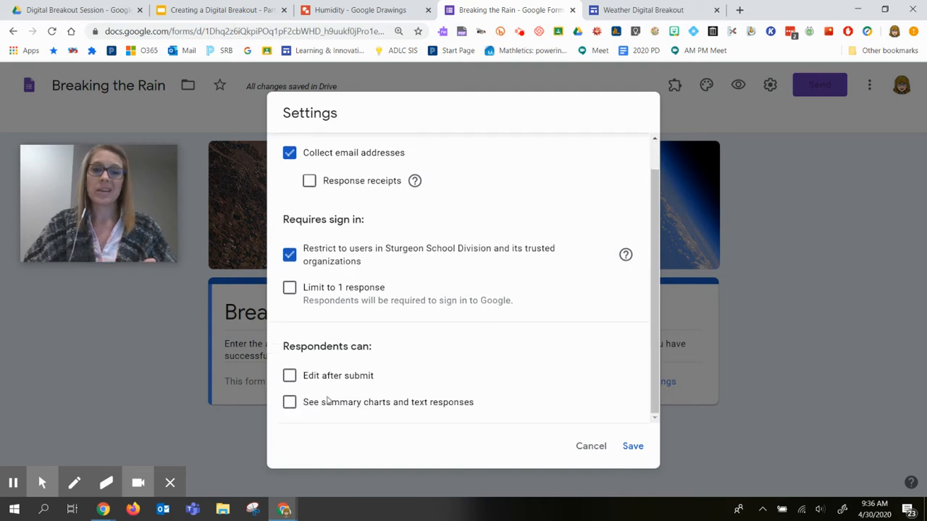
scroll(331, 391, up, 1)
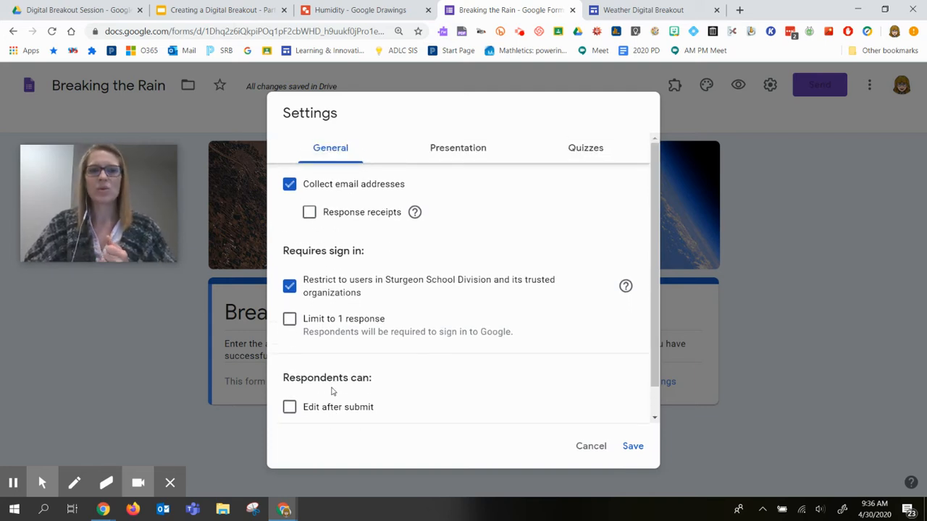
click(633, 447)
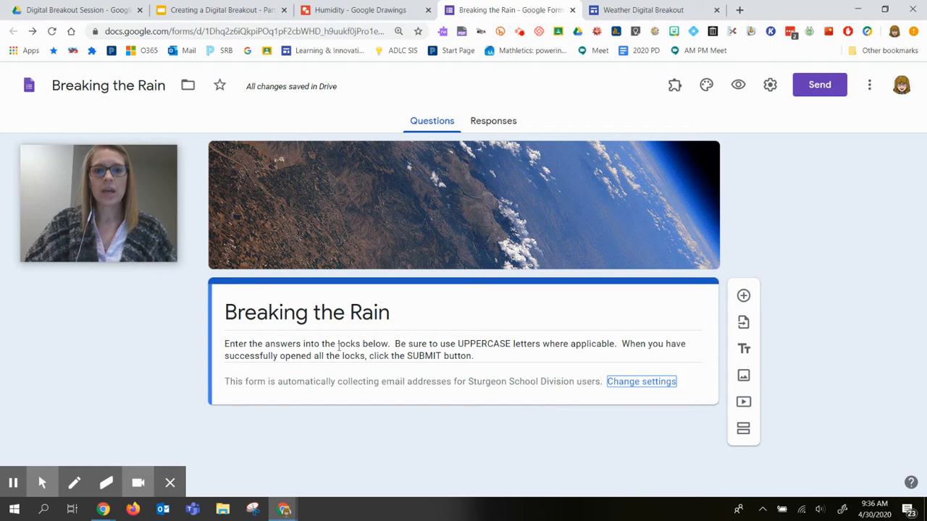
Add a short-answer question titled "5 LETTER LOCK" below the form's introduction.
triple_click(259, 350)
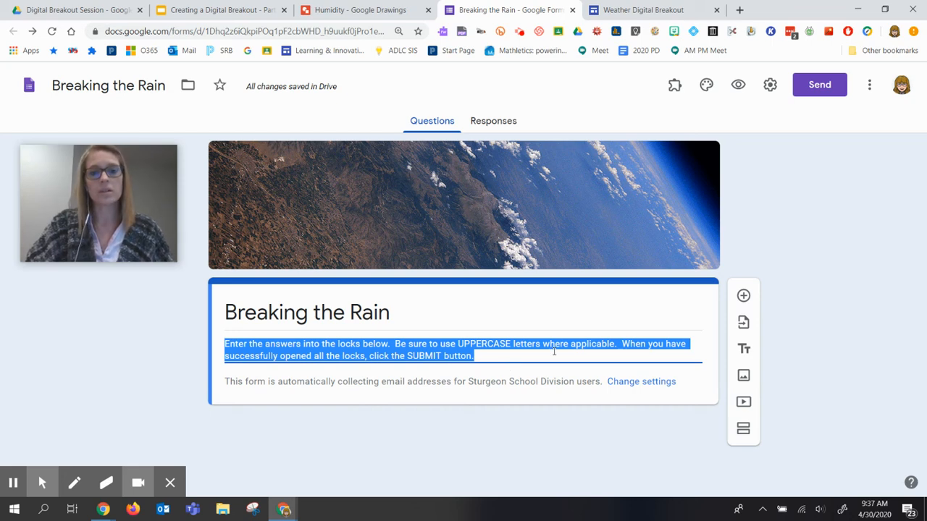
click(742, 295)
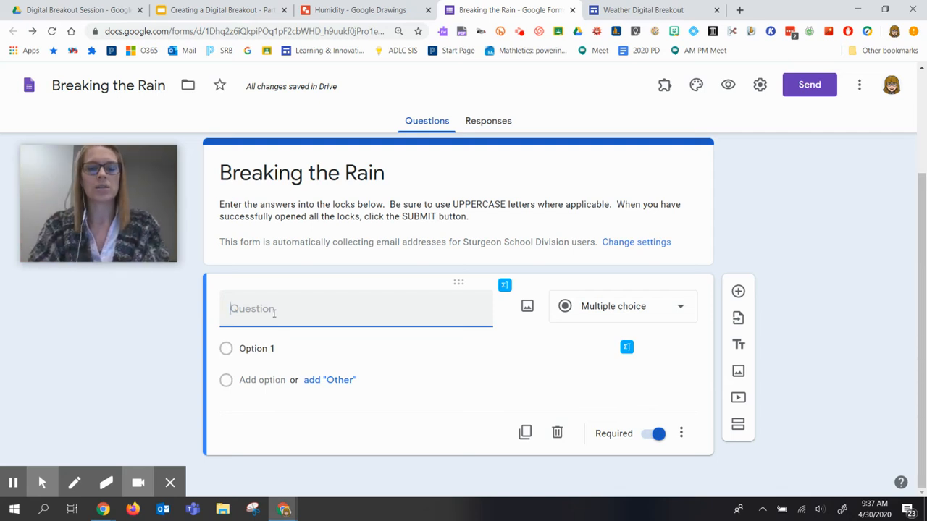
text(%)
key(BackSpace)
text(5)
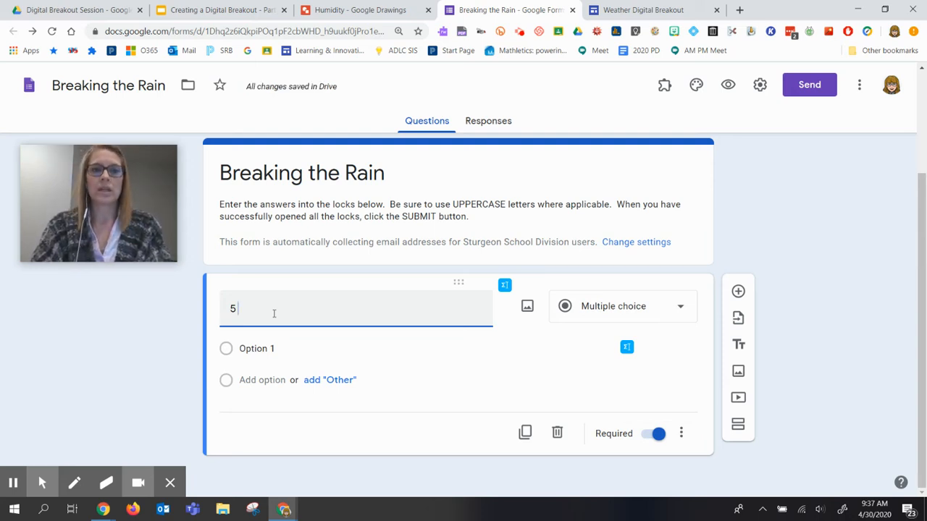
text(LETTER LOCK)
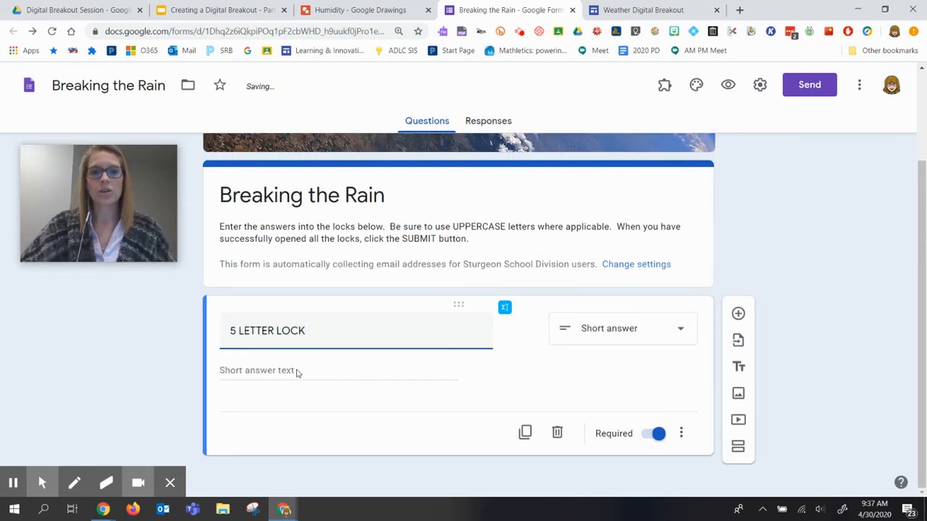
Add the description "Reminder - use UPPERCASE letters." to the 5 LETTER LOCK question.
click(681, 433)
click(729, 441)
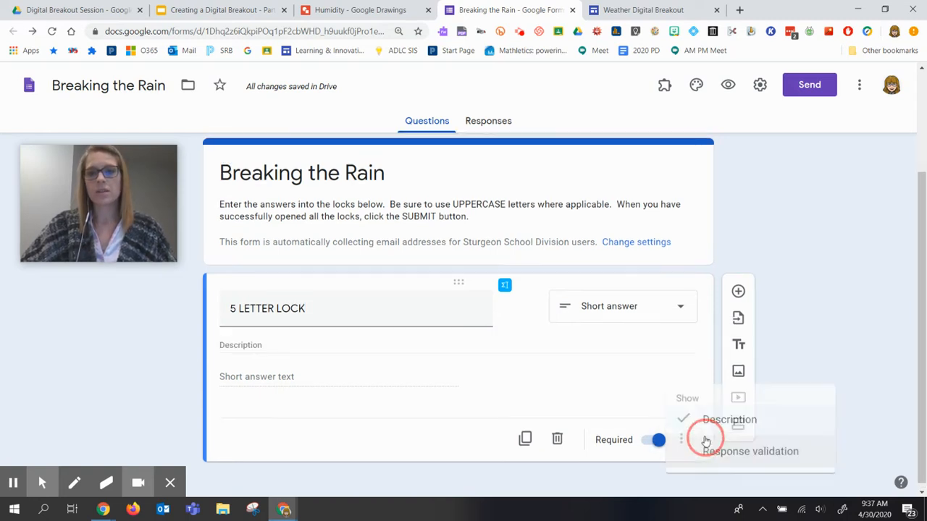
click(269, 362)
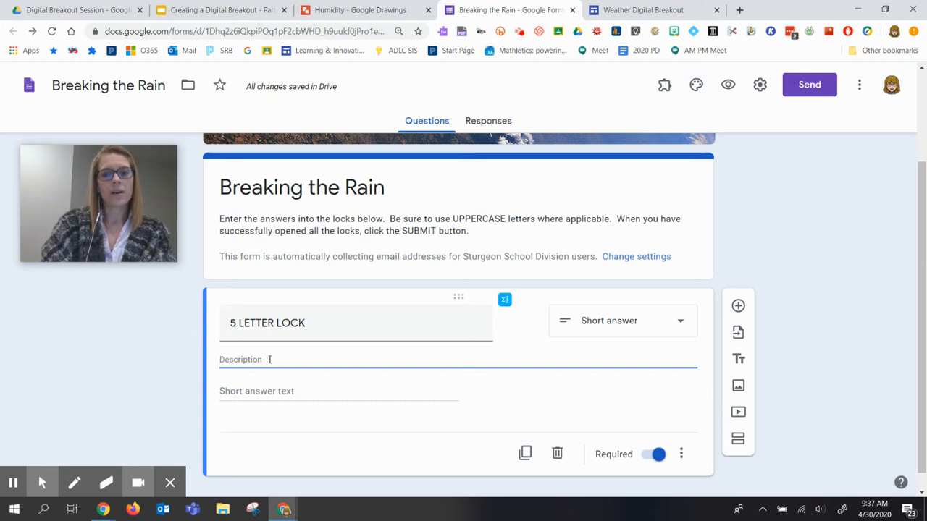
text(Reminder)
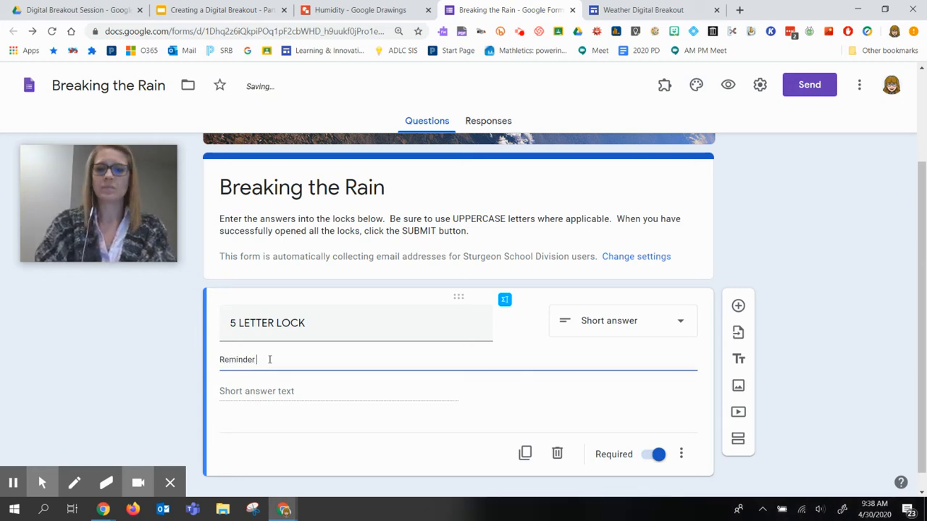
text( - use U)
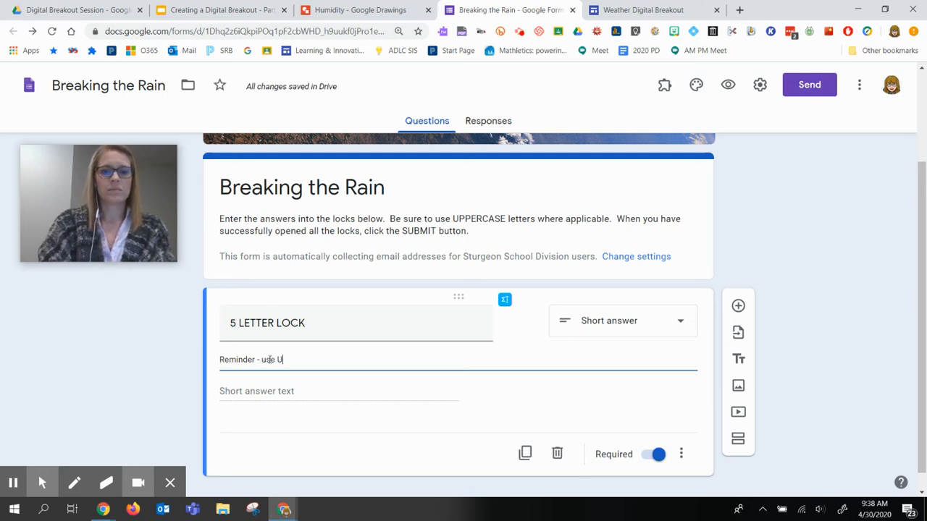
text(PPERCASE let)
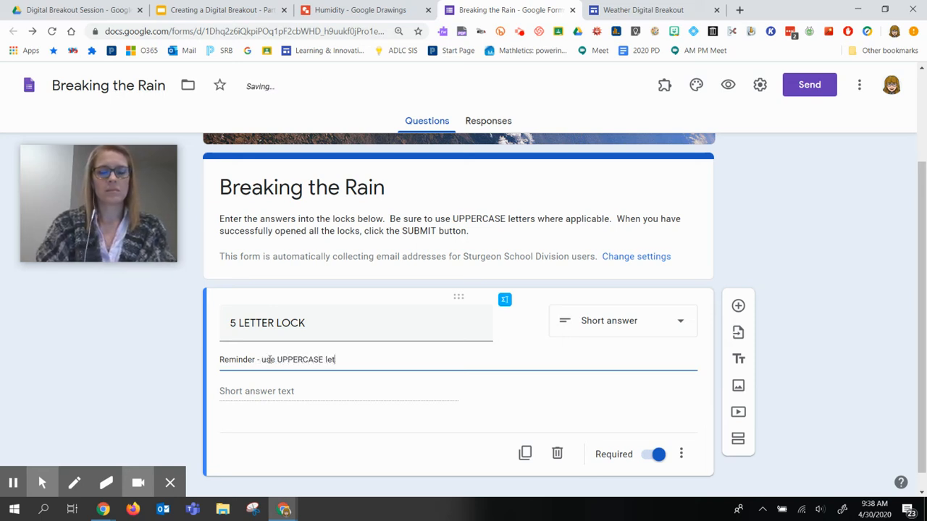
text(ters.)
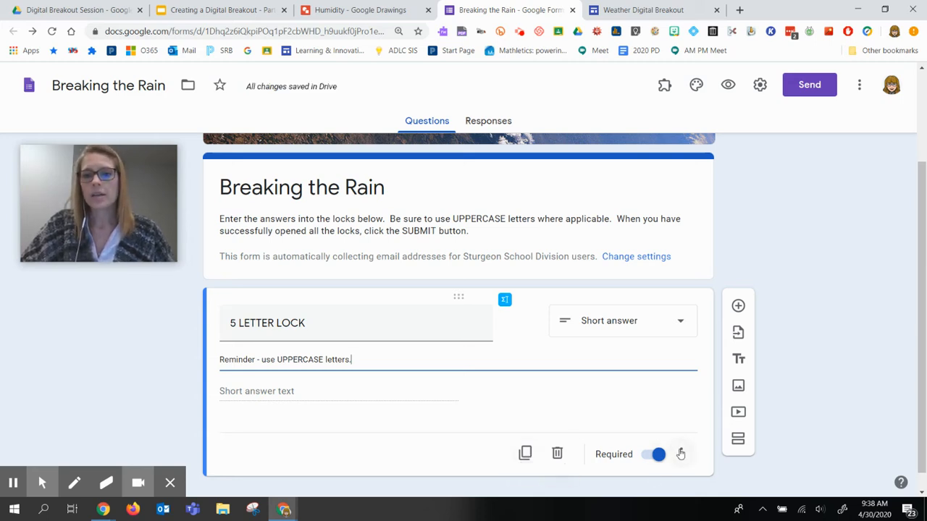
Turn on response validation for the 5 LETTER LOCK question.
click(680, 454)
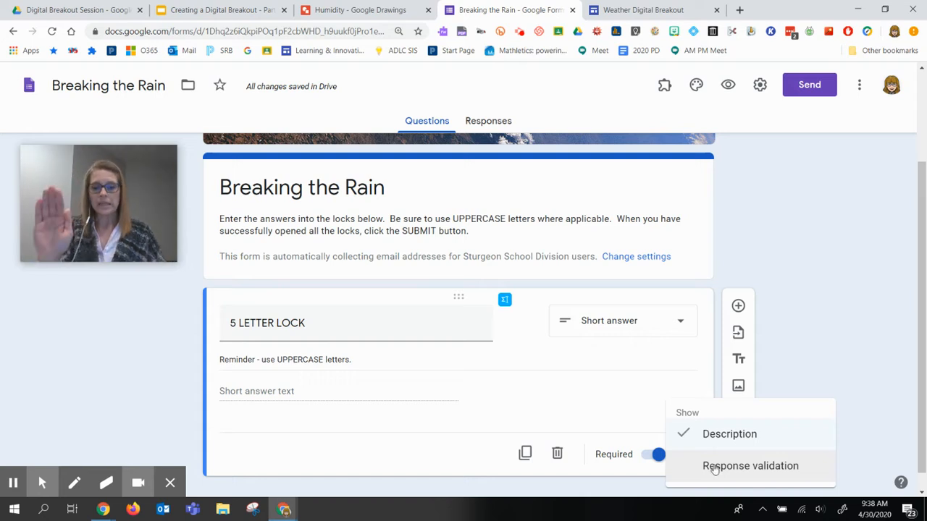
click(713, 467)
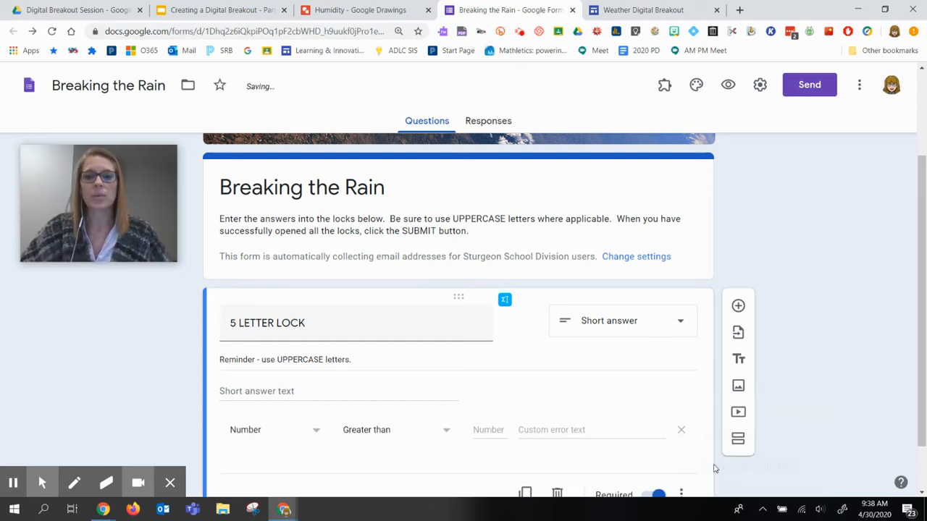
scroll(327, 427, down, 1)
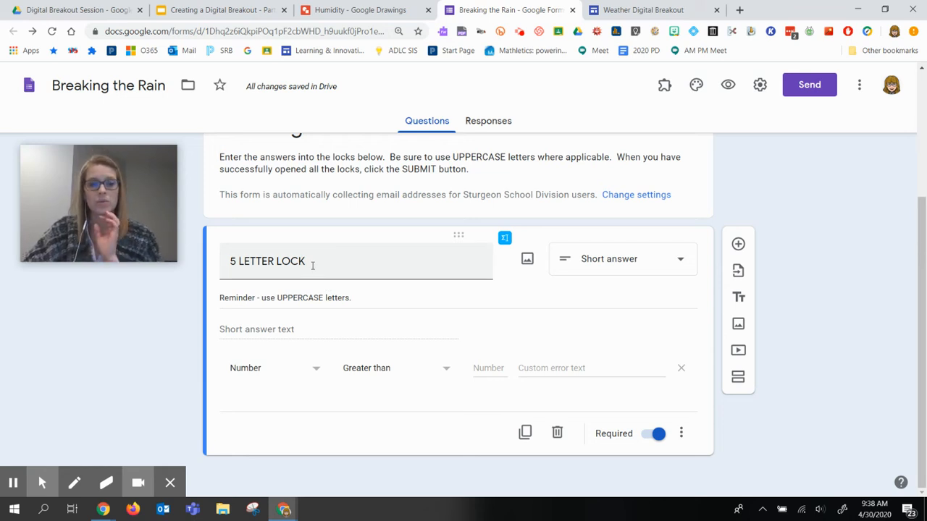
Try a Text validation rule that accepts answers containing "LIGHT" for the 5 LETTER LOCK question.
click(308, 373)
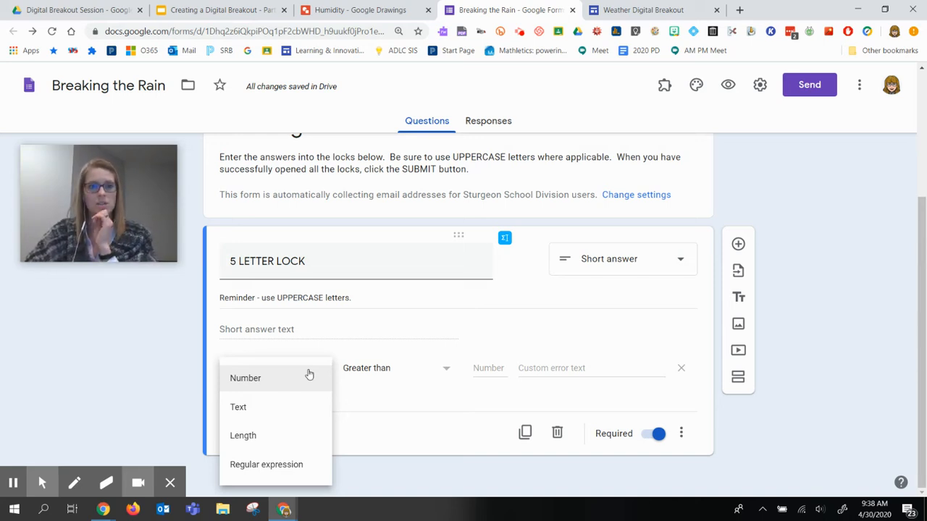
click(292, 411)
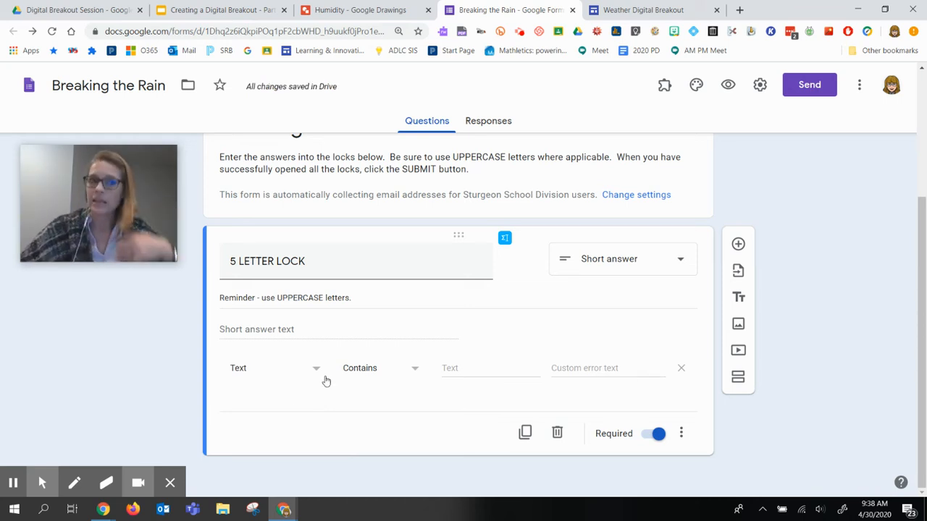
click(382, 374)
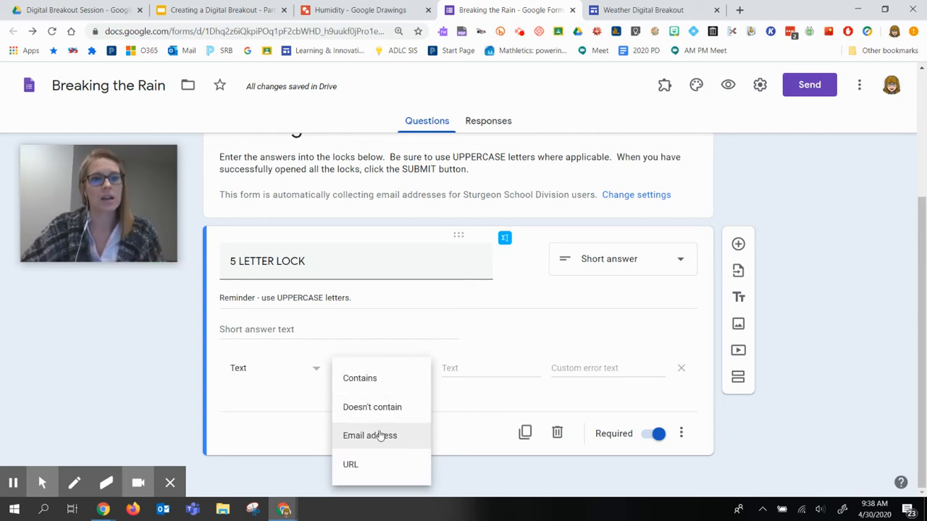
click(466, 367)
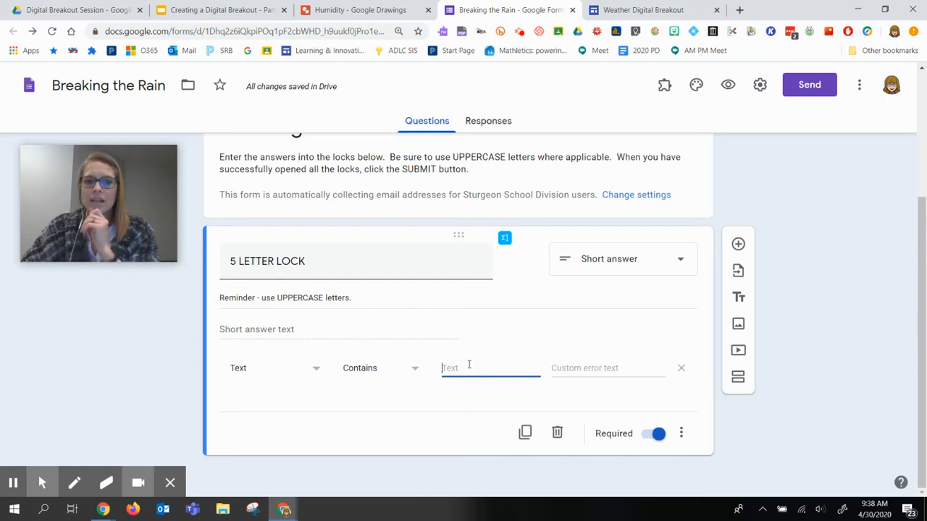
text(L)
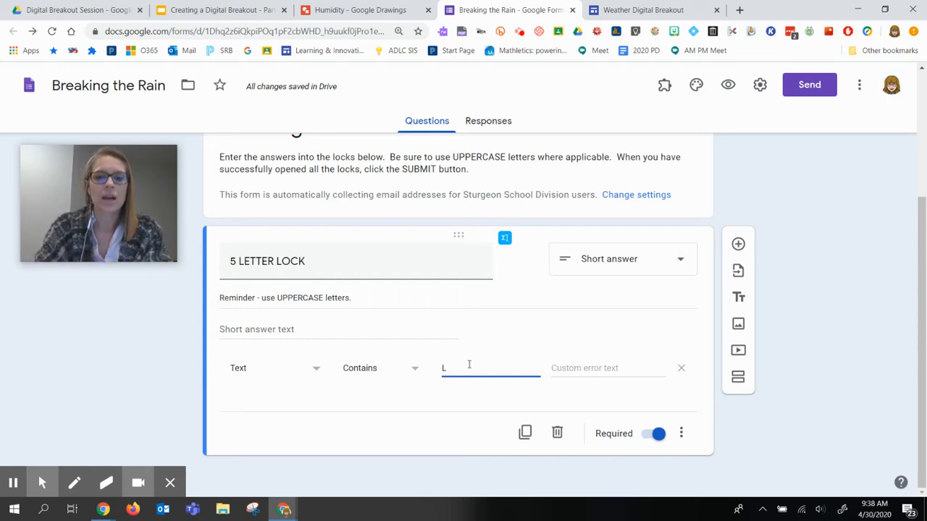
text(IGHT)
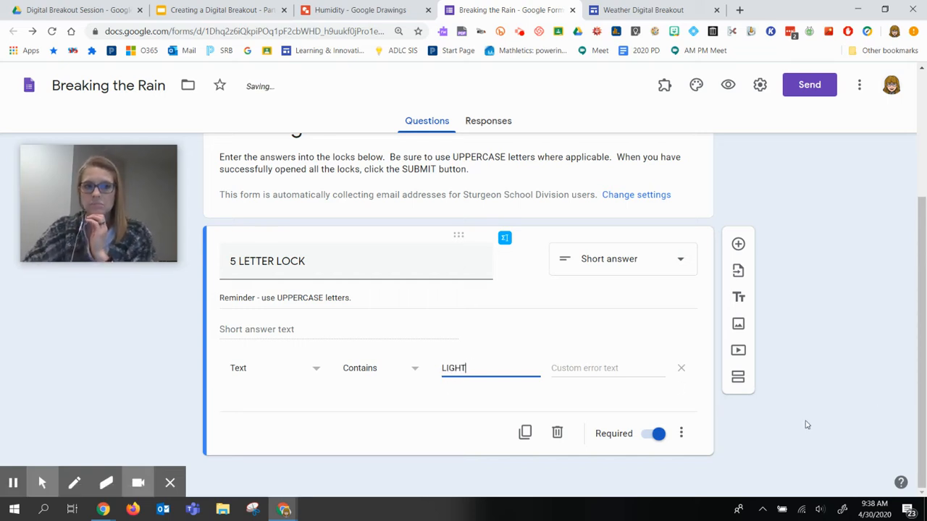
click(623, 368)
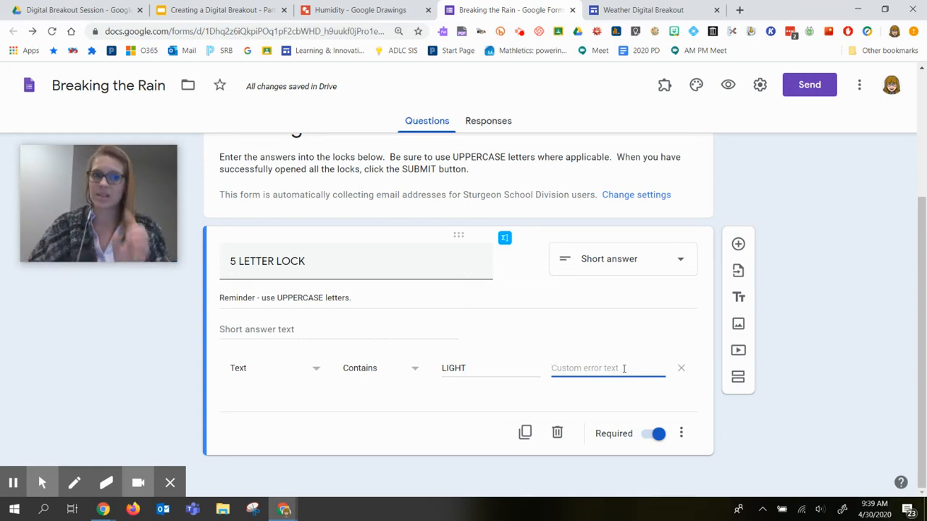
Change the 5 LETTER LOCK question's validation rule to Regular expression with the Matches condition.
click(268, 371)
click(268, 425)
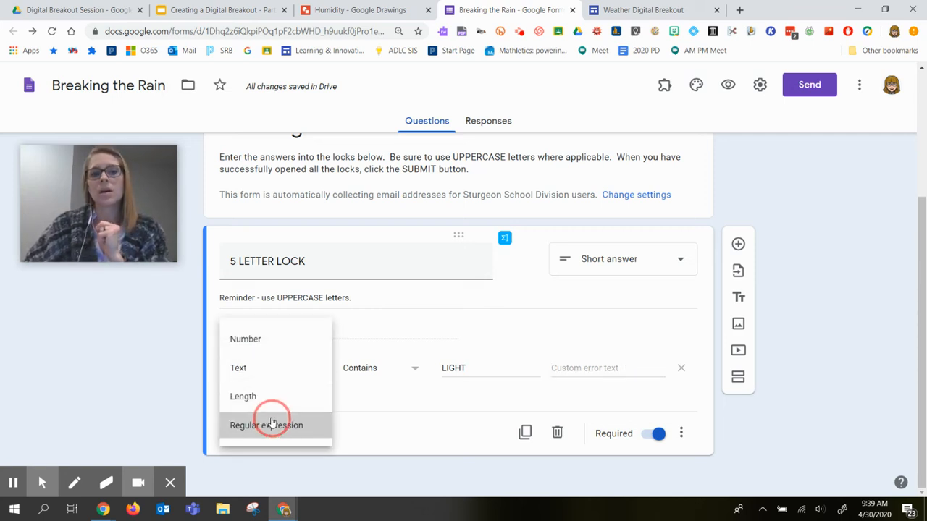
click(372, 369)
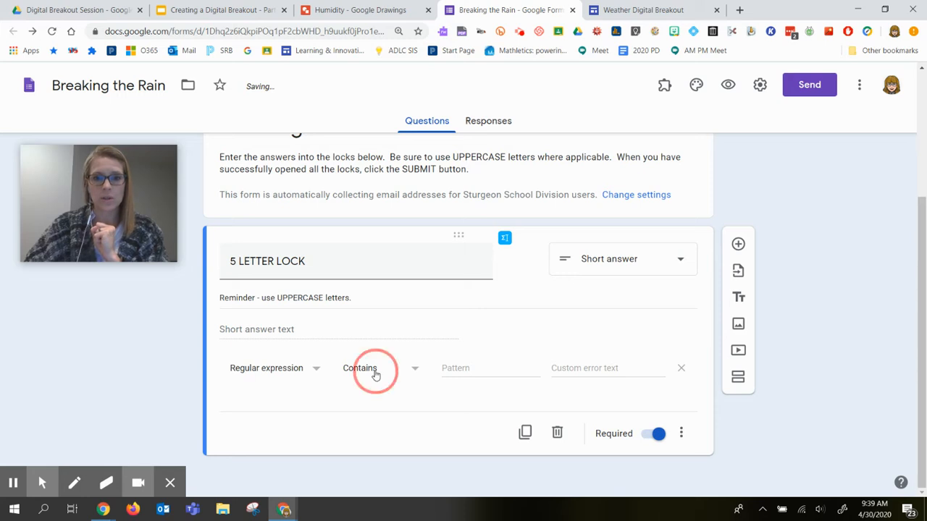
click(371, 442)
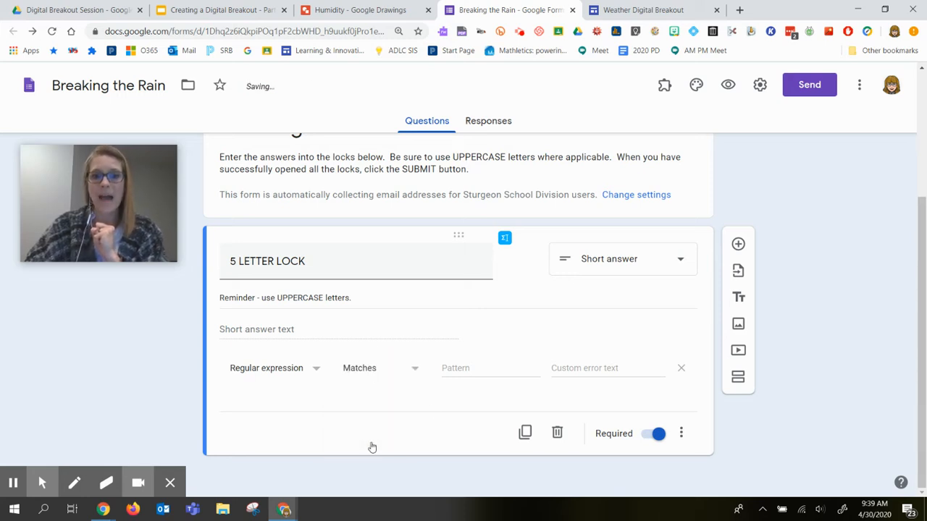
Set the 5 LETTER LOCK question's validation pattern to "LIGHT" with the custom error text "Still locked. Try again.".
click(486, 369)
text(LIGHT)
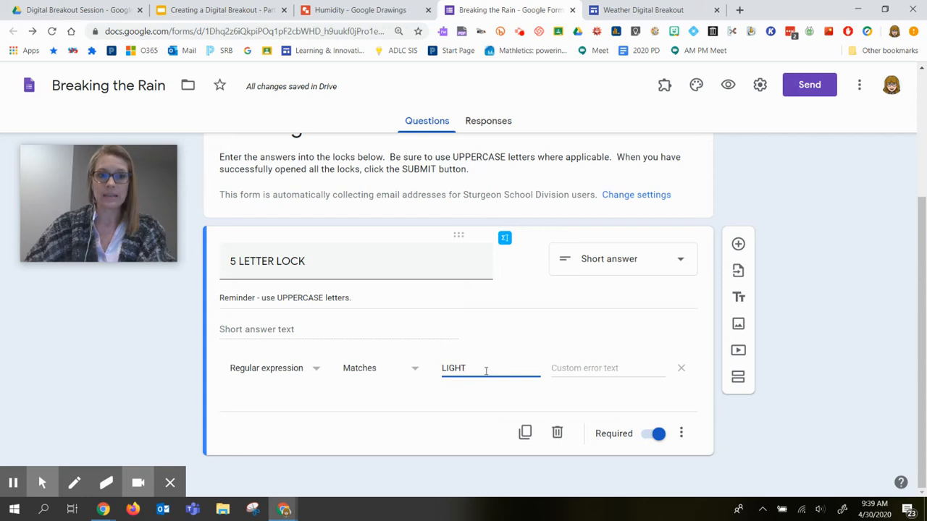
click(611, 369)
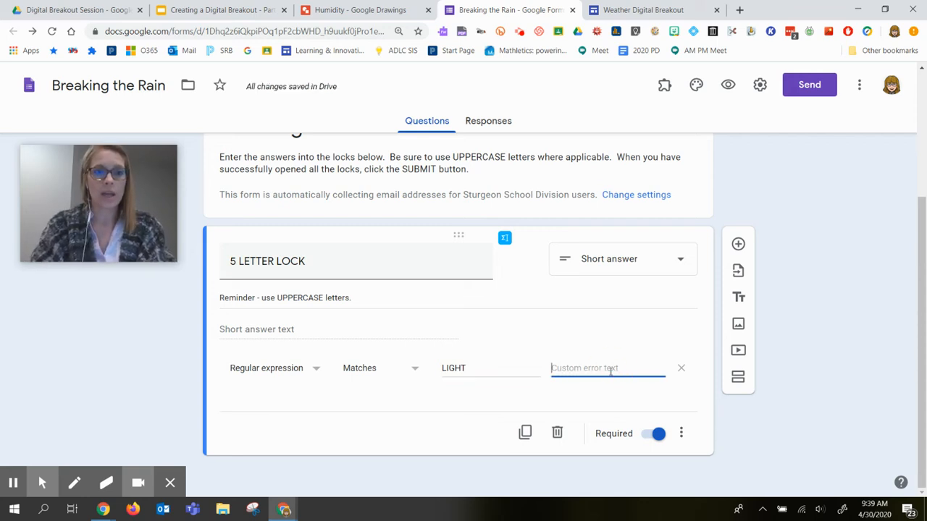
text(Still locked.)
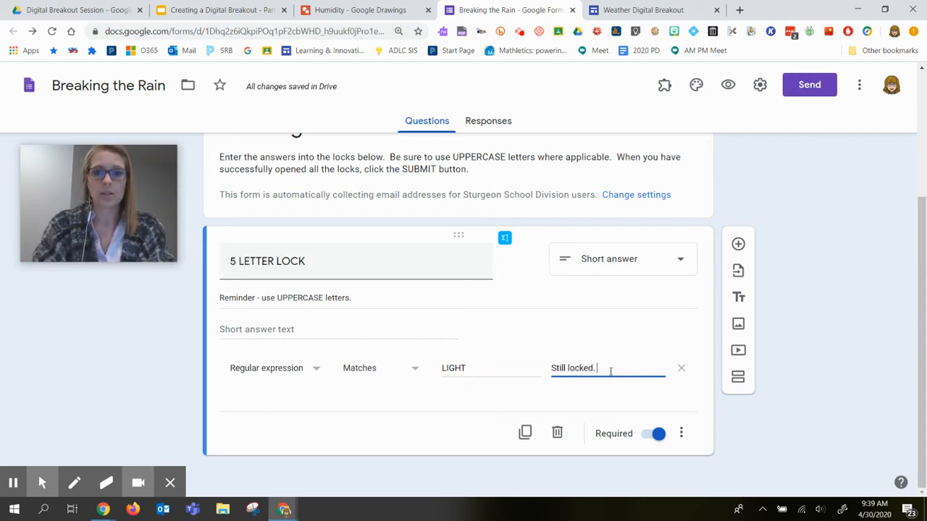
text(  Try again.)
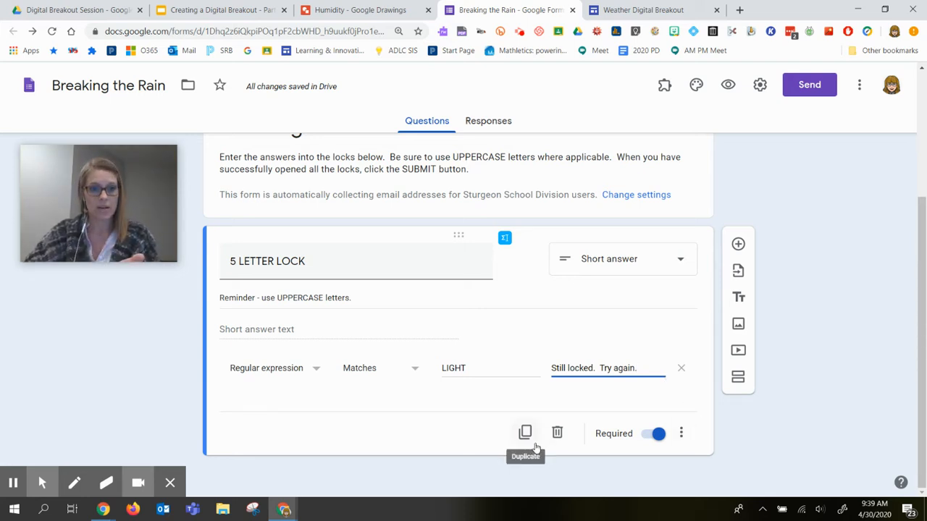
Add a new question below the 5 LETTER LOCK and title it "4 NUMBER LOCK".
click(736, 246)
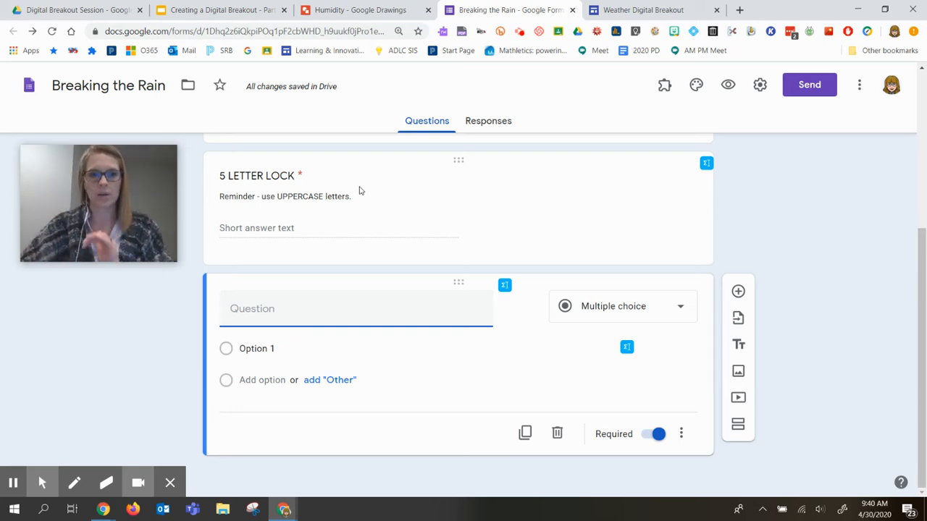
click(326, 310)
text(N)
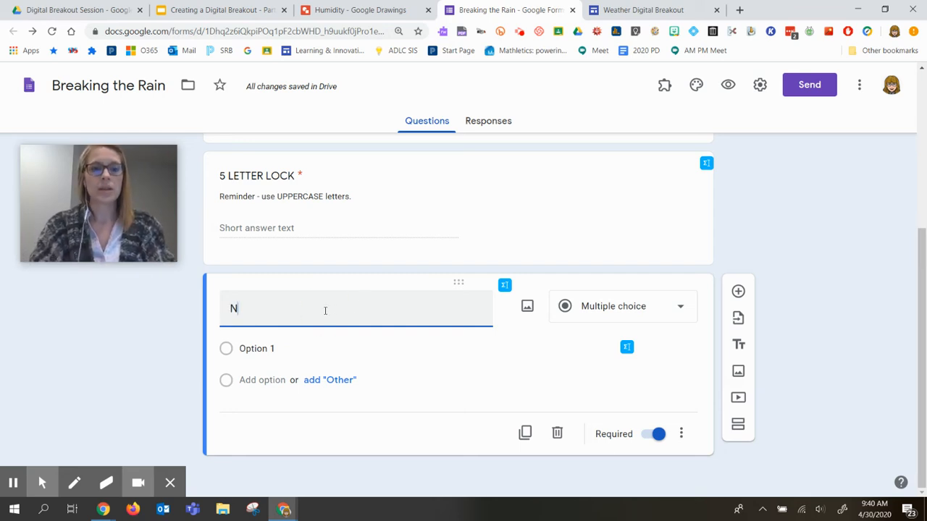
key(BackSpace)
text(4 NU)
text(MBER LOCK)
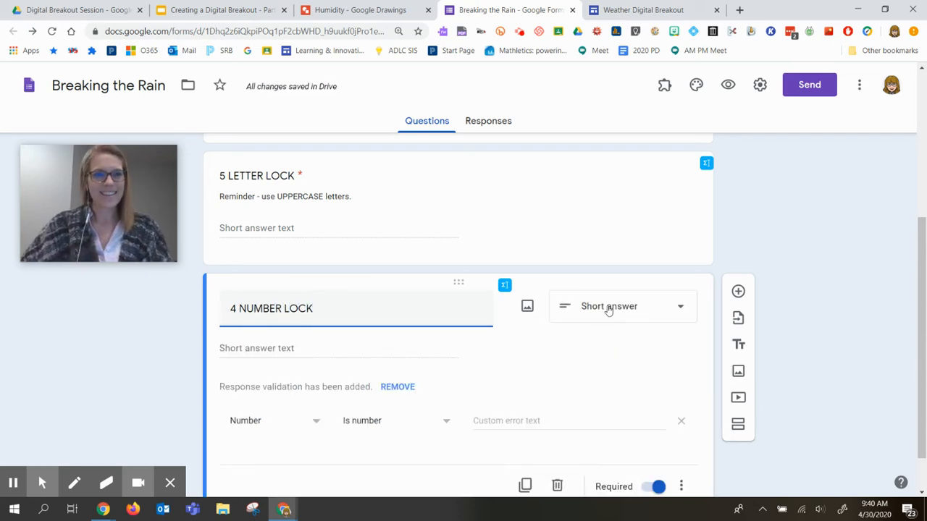
Set the 4 NUMBER LOCK question's validation rule to Number, Equal to 1234.
scroll(282, 404, down, 1)
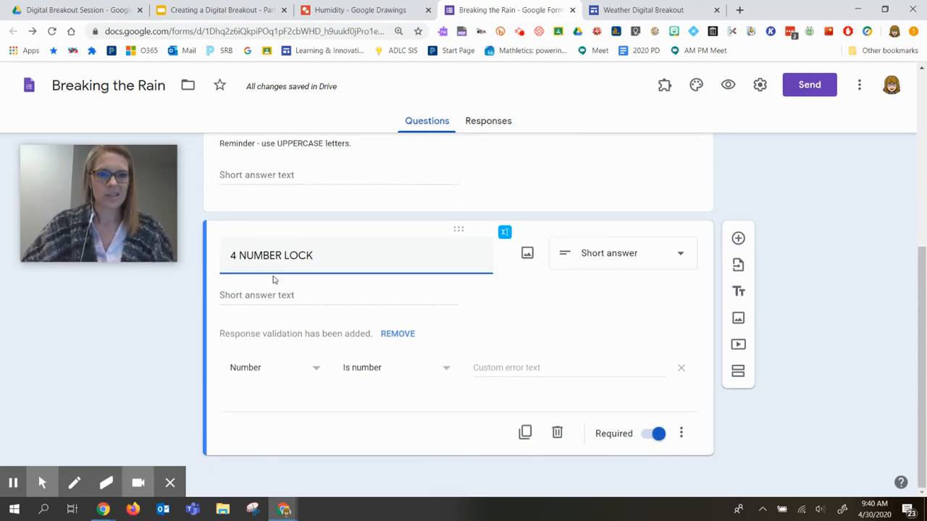
click(262, 370)
click(262, 374)
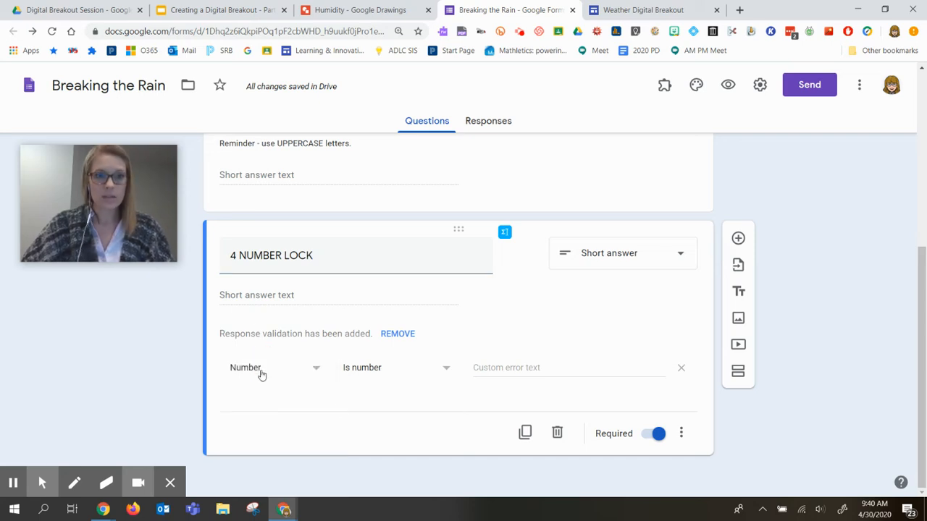
click(364, 370)
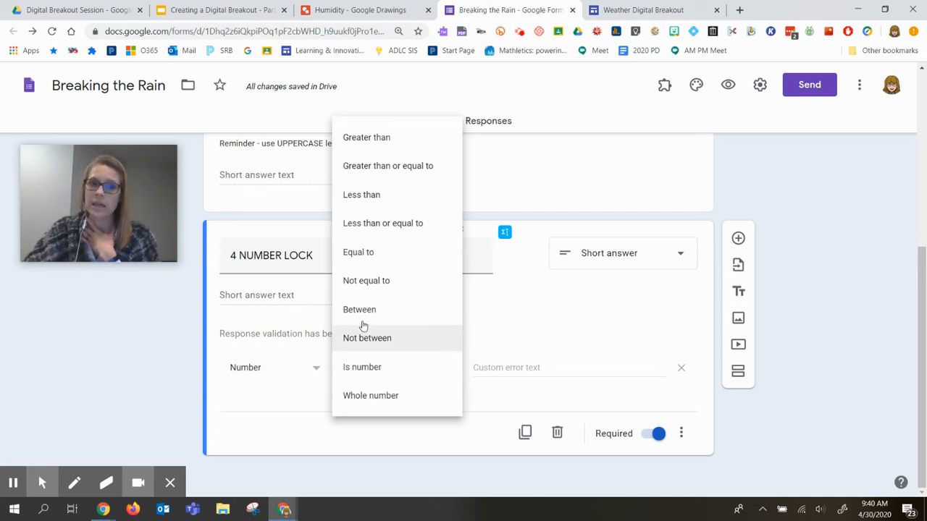
click(362, 253)
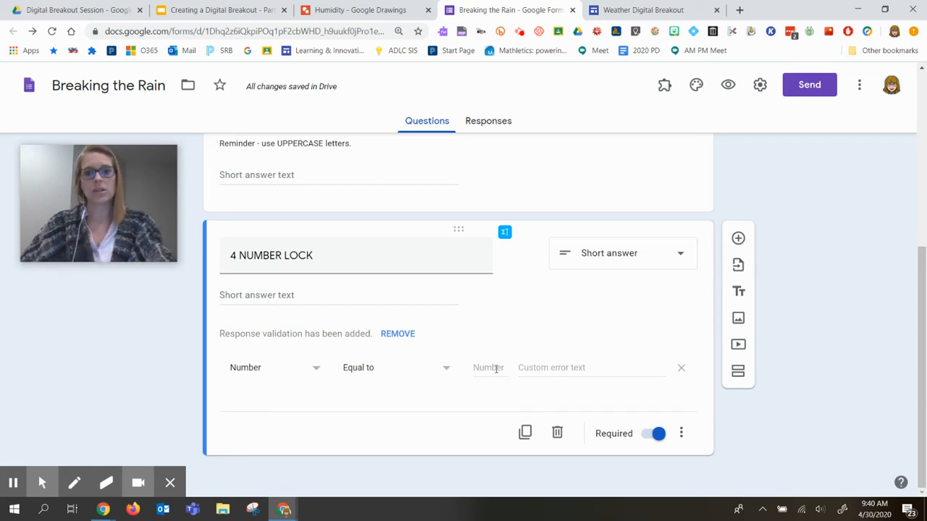
click(489, 367)
text(1234)
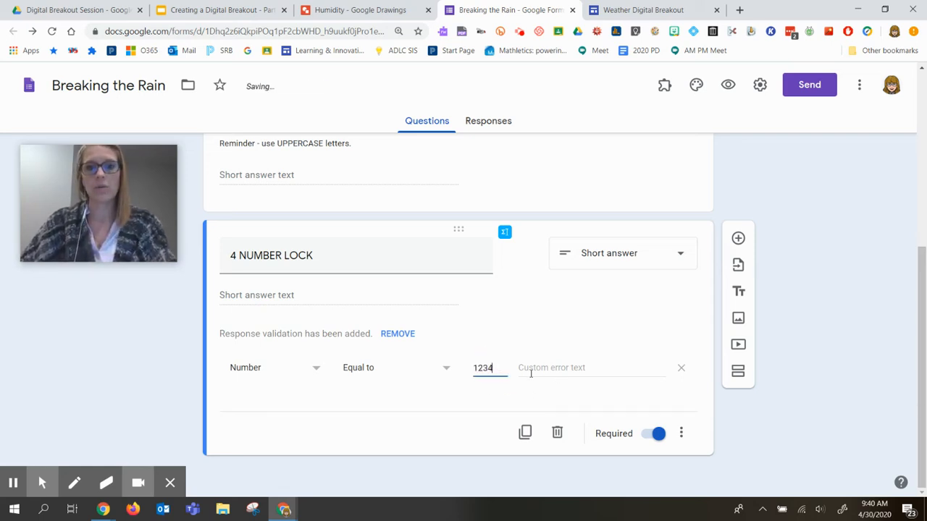
Give the 4 NUMBER LOCK question the custom error text "Still locked. Try again.".
click(534, 368)
text(St)
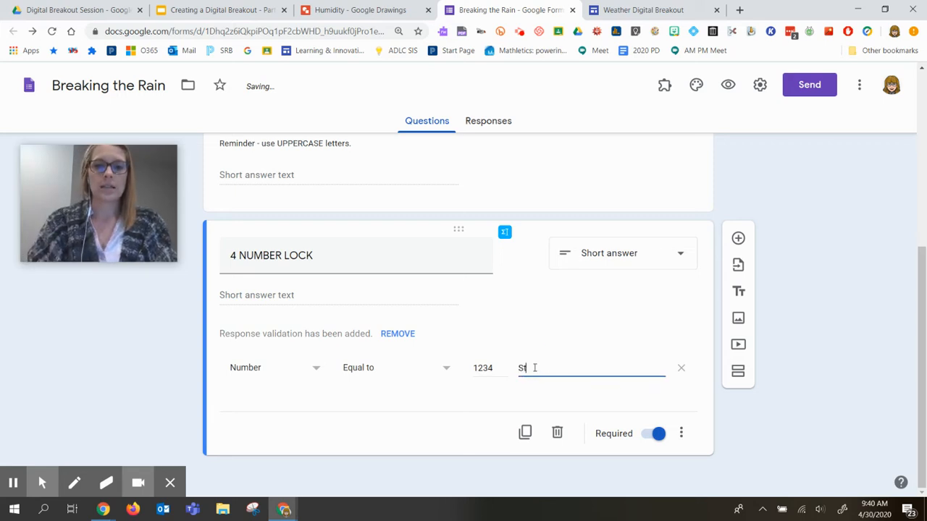
text(ill locked.  Try again.)
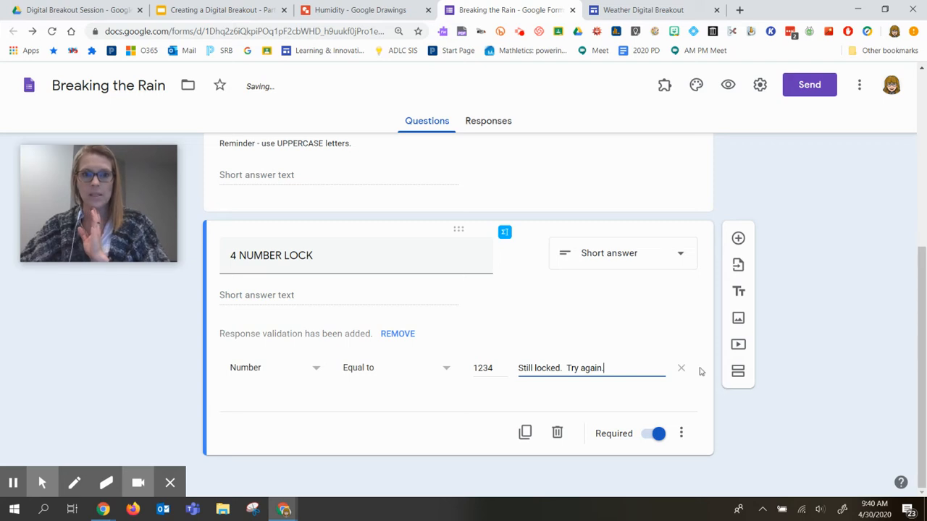
Add another question below the 4 NUMBER LOCK and title it "COLOR LOCK/ DIRECTION LOCK".
click(737, 238)
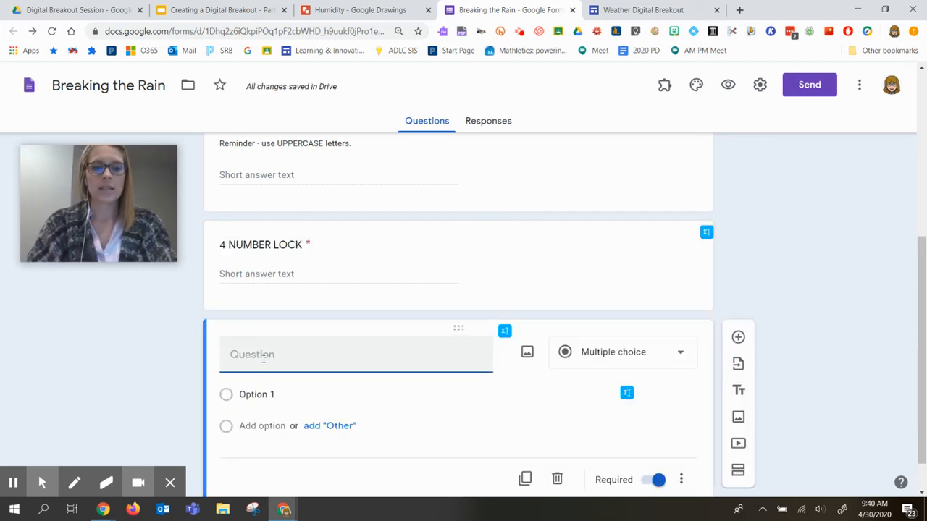
text(COLOR LOCK)
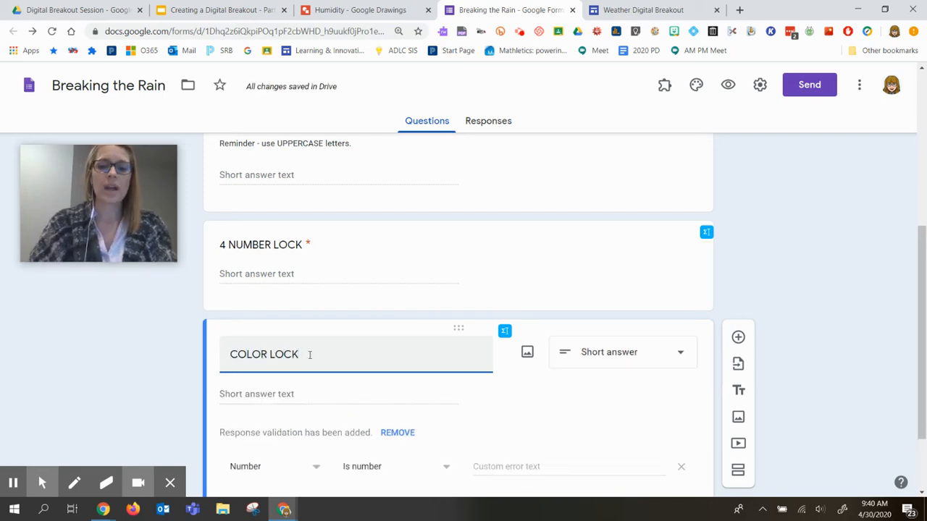
text(/ DIRECT)
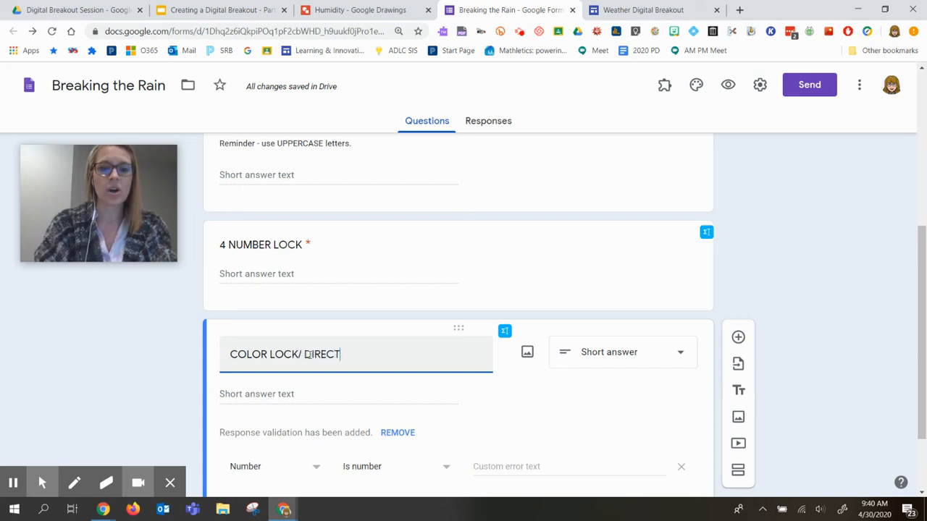
text(ION LOCK)
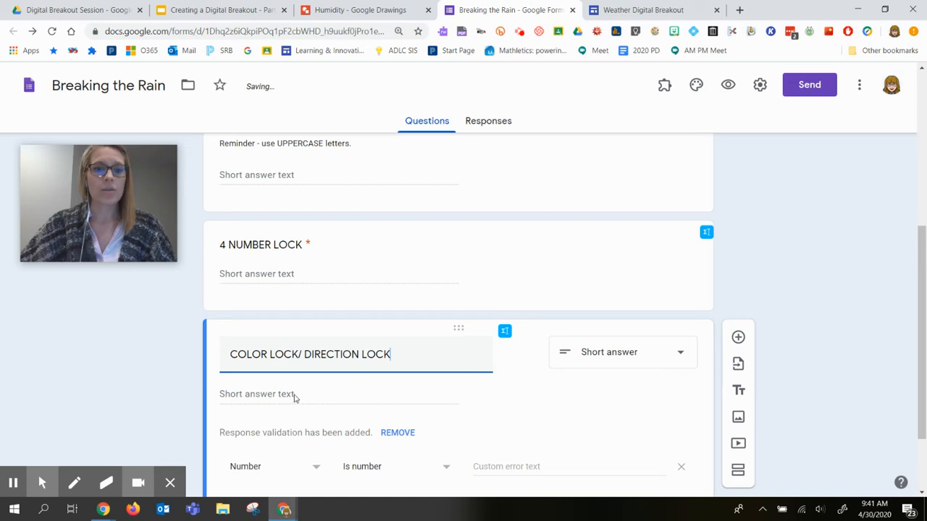
Show the description field on the COLOR LOCK/ DIRECTION LOCK question.
scroll(296, 399, down, 1)
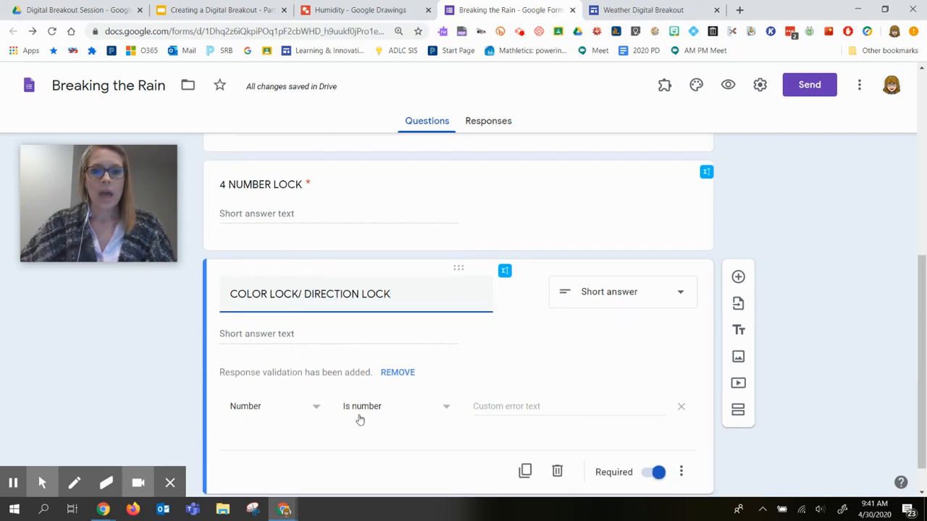
click(680, 472)
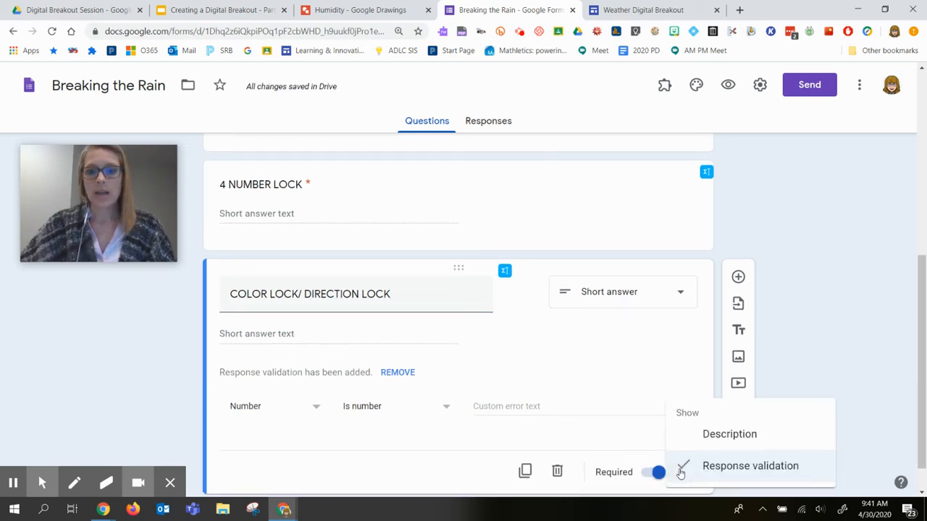
click(705, 435)
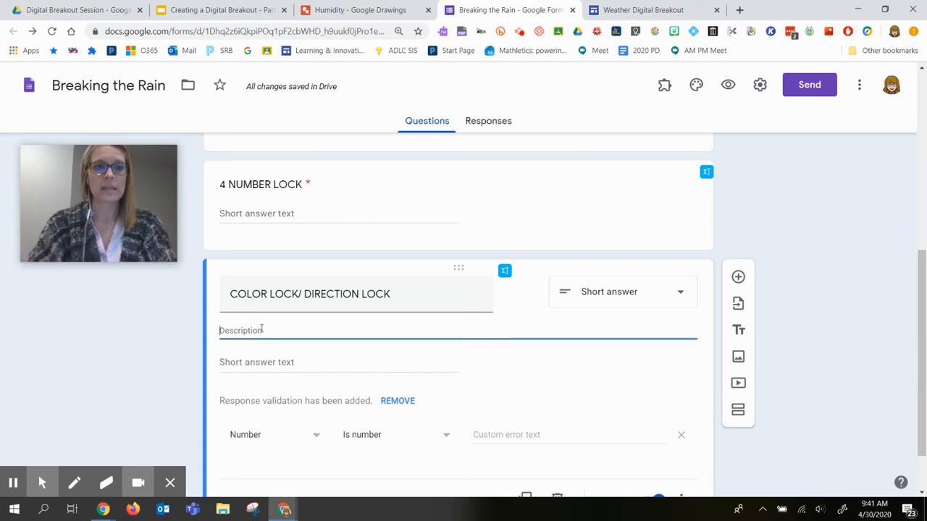
Enter "Reminder - use UPPERCASE letters." as the COLOR LOCK/ DIRECTION LOCK question's description.
text(Reminder -)
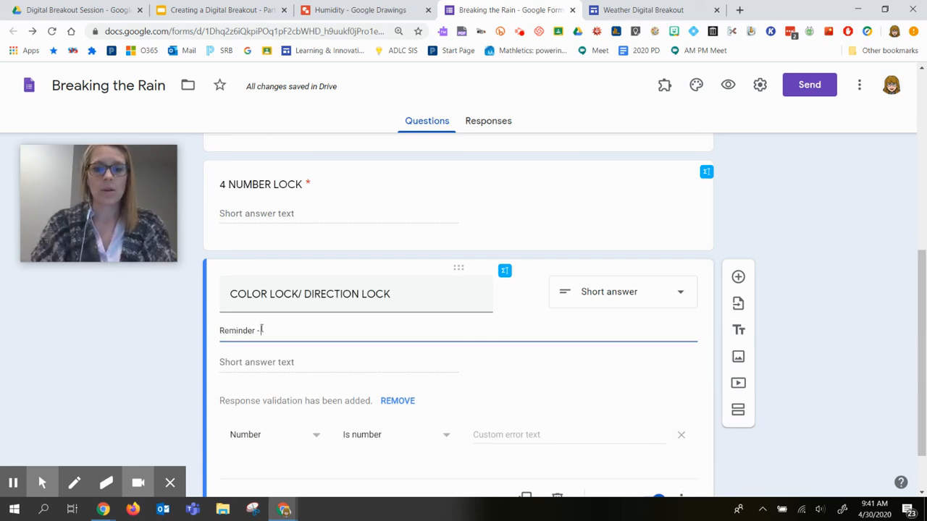
text( Use UPPERCASE)
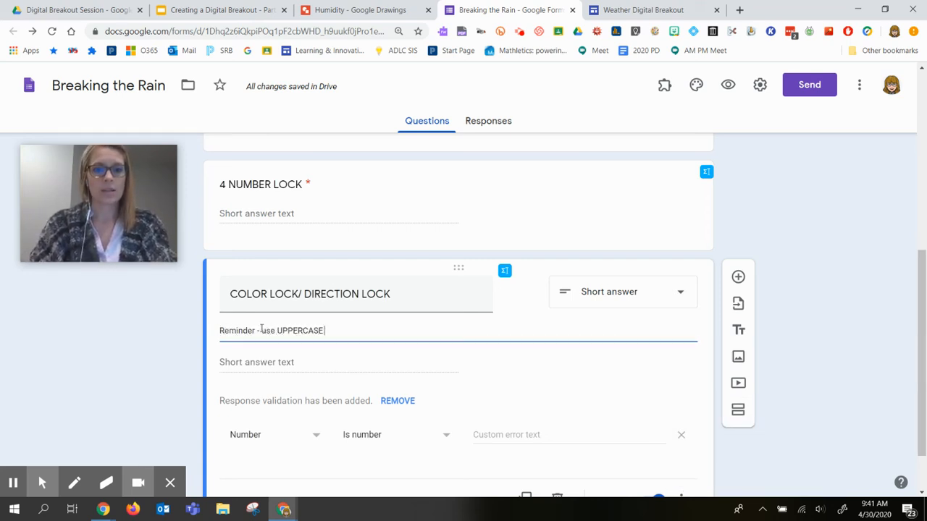
text( letters.)
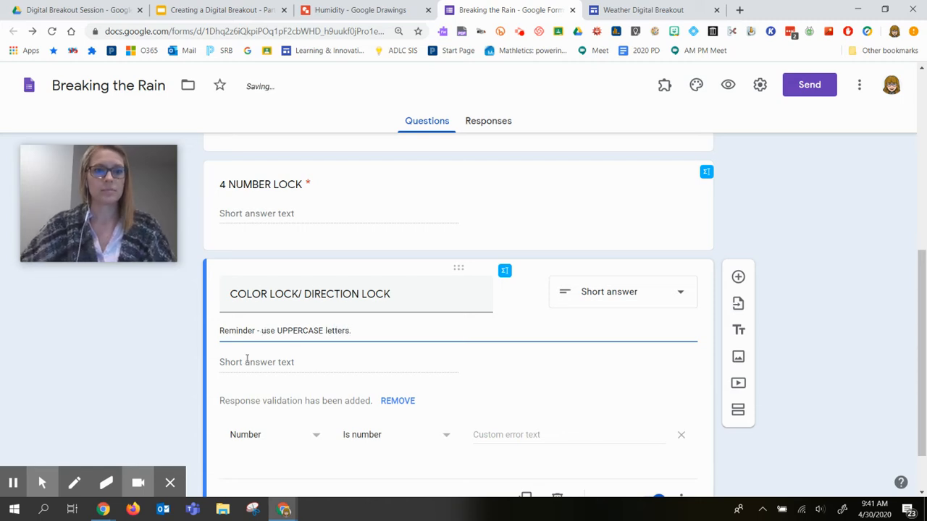
Change the COLOR LOCK/ DIRECTION LOCK question's validation rule to Regular expression with the Matches condition.
click(276, 438)
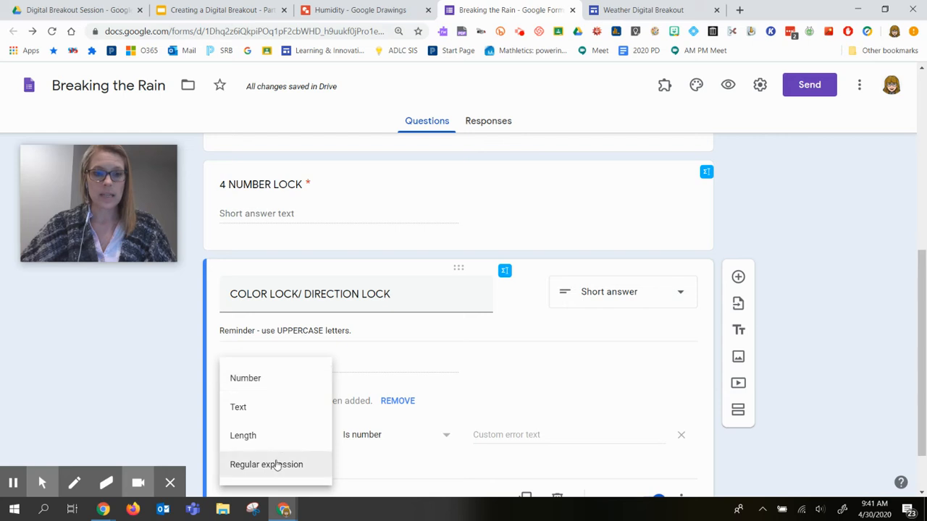
click(276, 464)
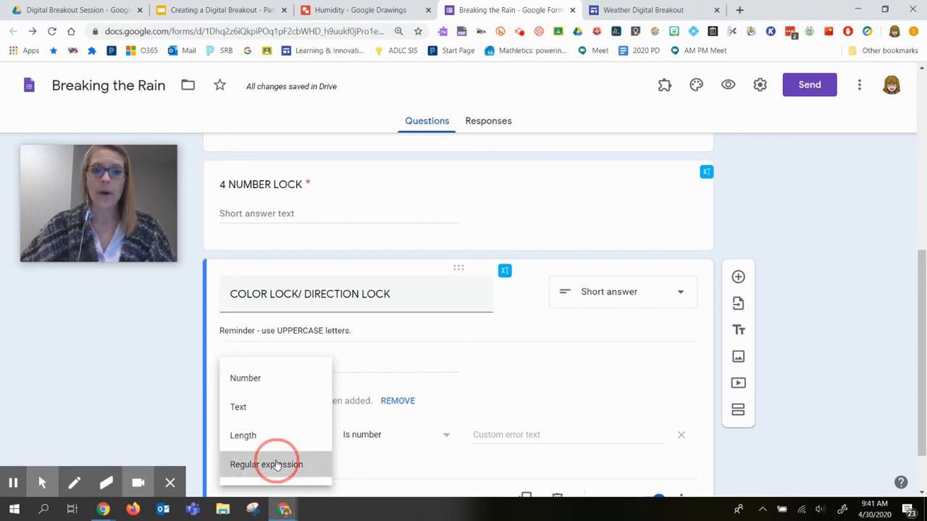
click(386, 437)
click(386, 438)
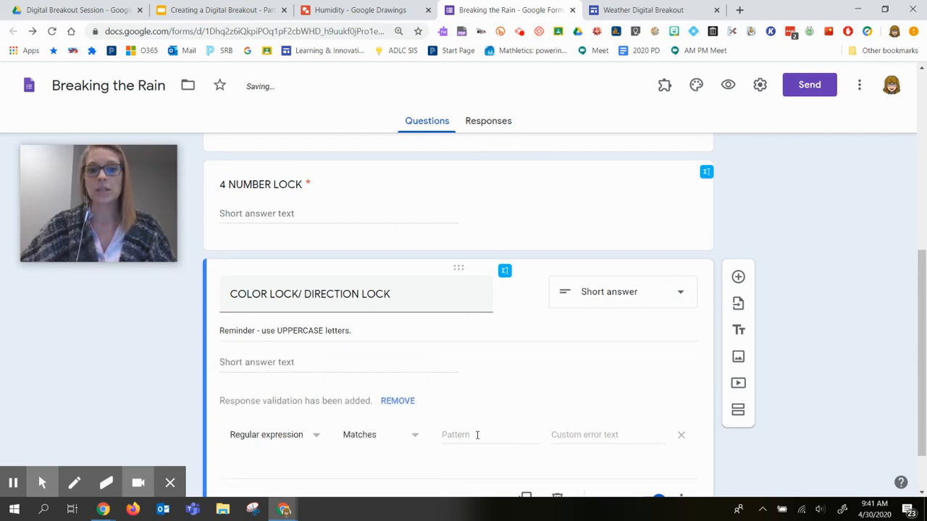
click(477, 435)
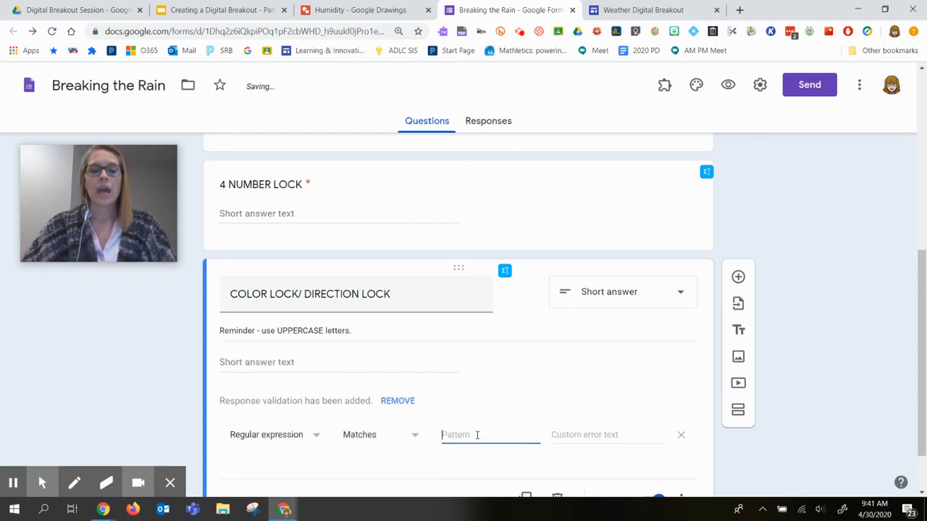
Replace the COLOR LOCK/ DIRECTION LOCK question's description with the color key "P - Purple, B - Blue, Y - Yellow".
triple_click(381, 328)
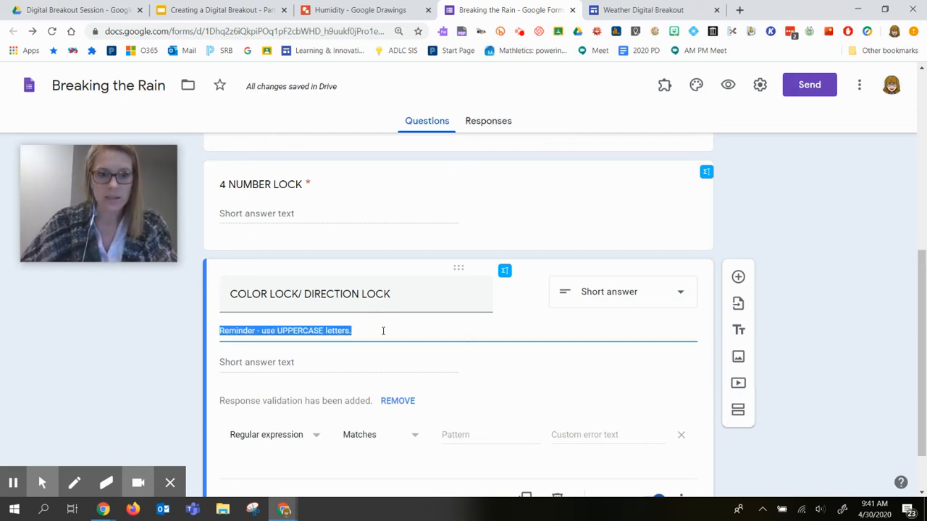
key(BackSpace)
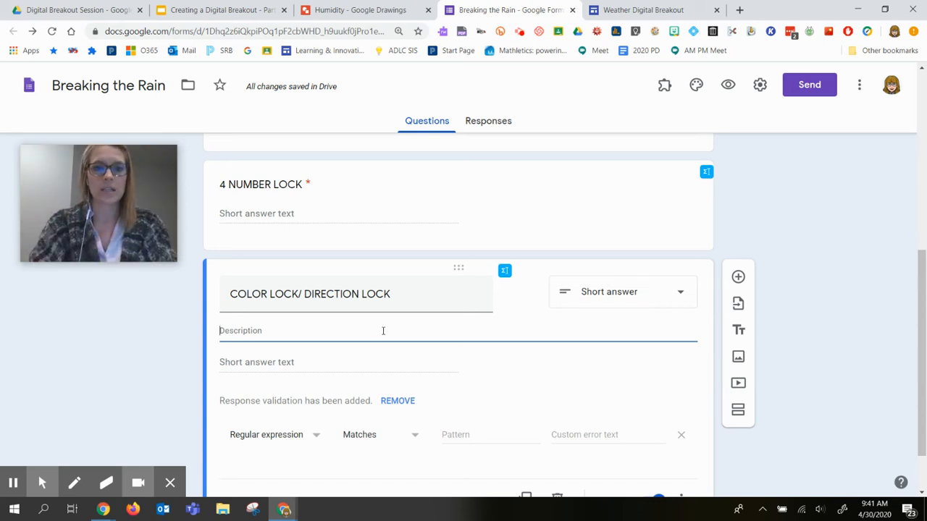
text(P)
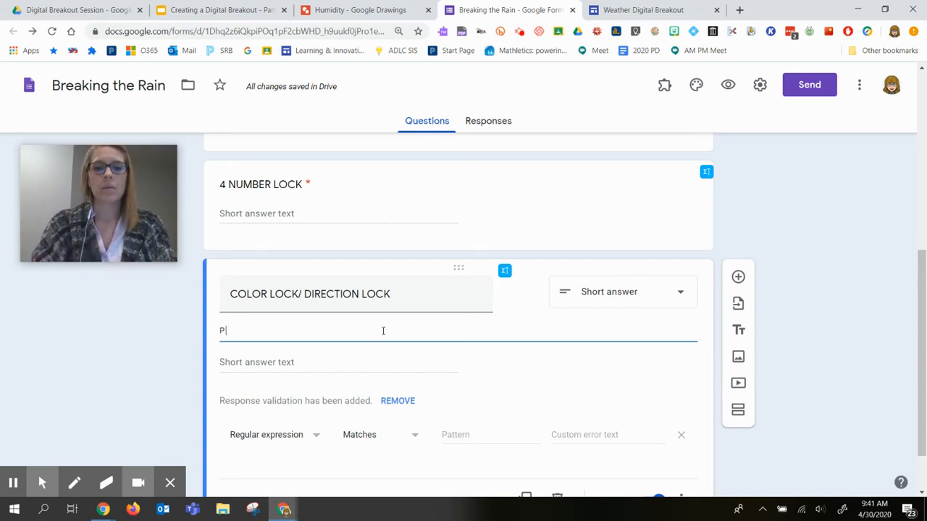
text( - Purple, )
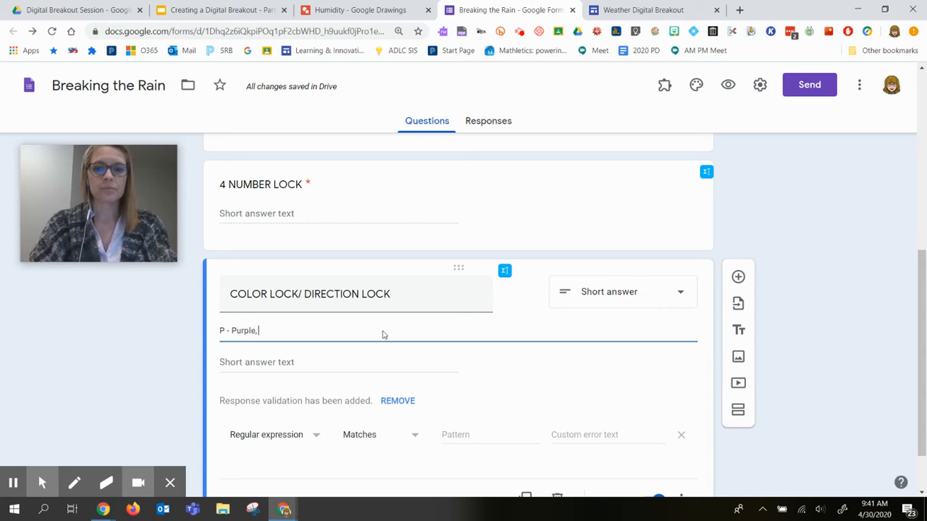
text(B - Blue)
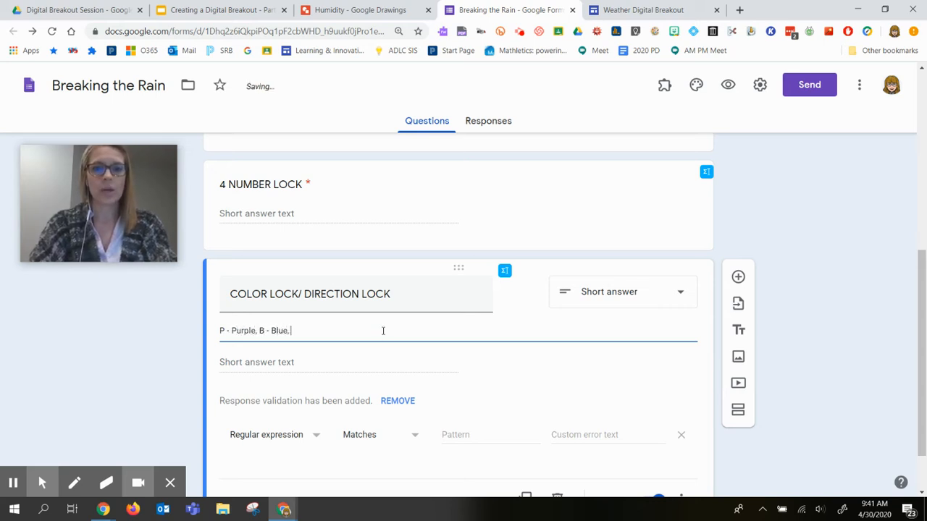
text(, Y - Yellow)
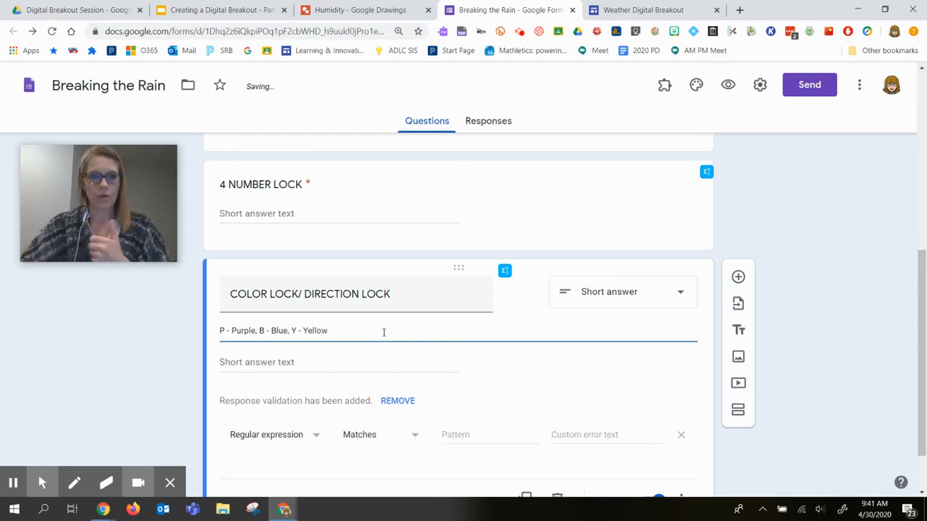
scroll(384, 332, down, 1)
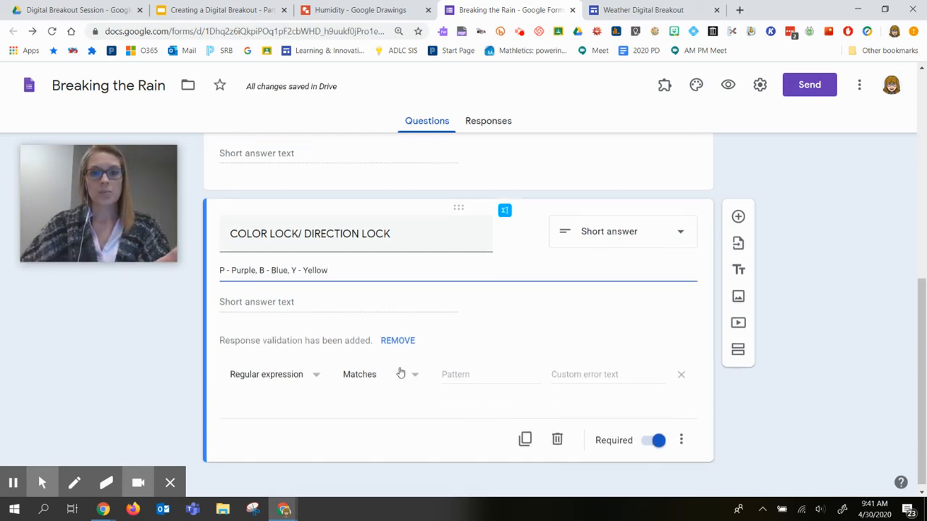
Set the COLOR LOCK/ DIRECTION LOCK question's validation pattern to "PBYB" with the custom error text "Still locked. Try again.".
click(466, 375)
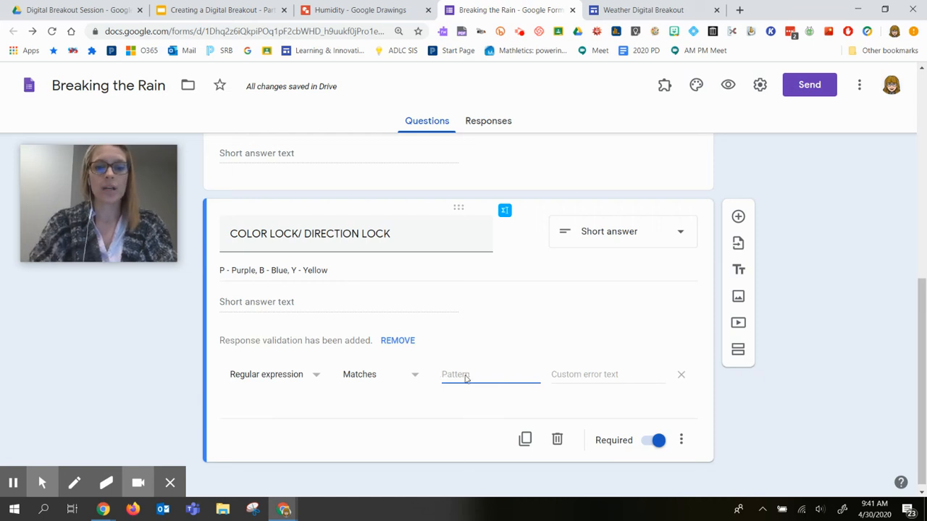
text(PBYB)
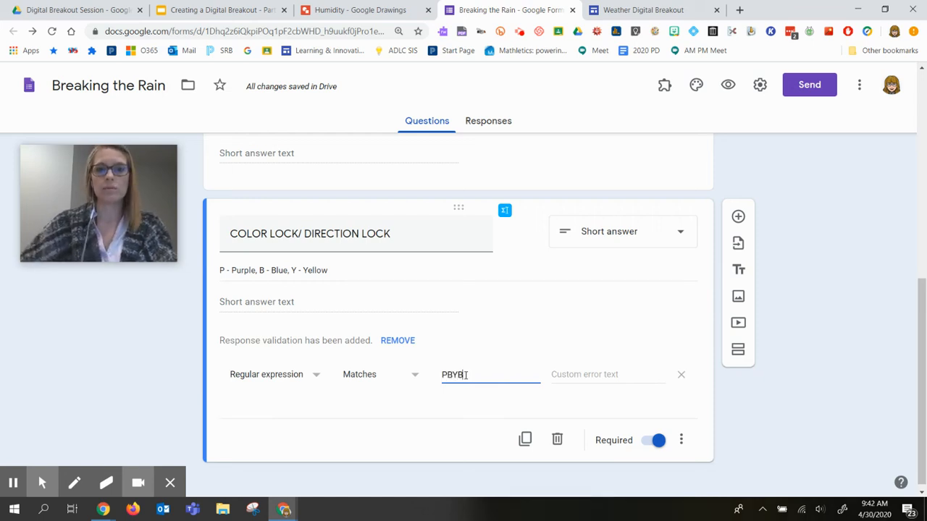
click(631, 378)
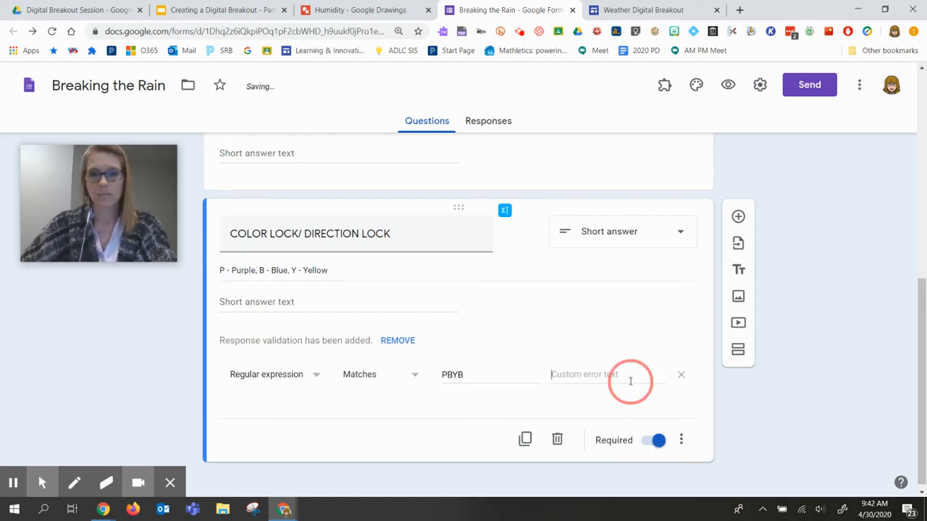
text(Still)
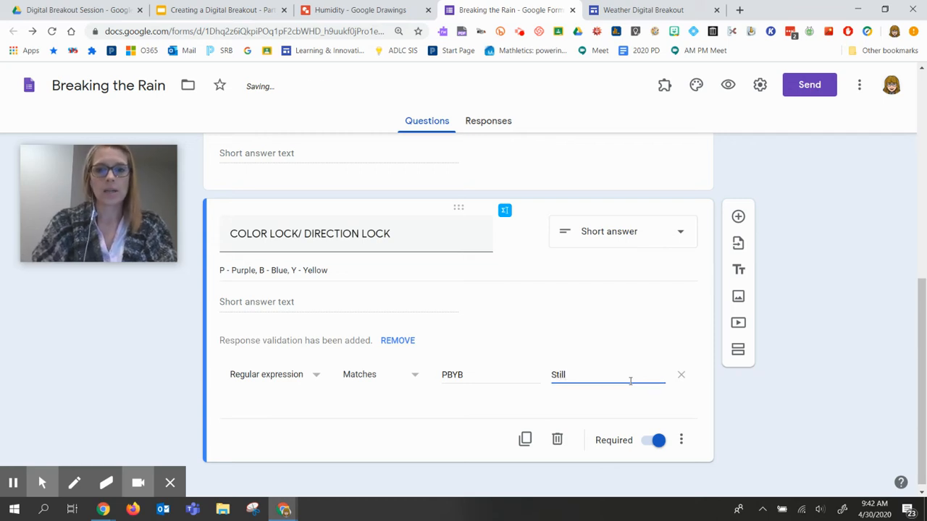
text( locked.  Try ag)
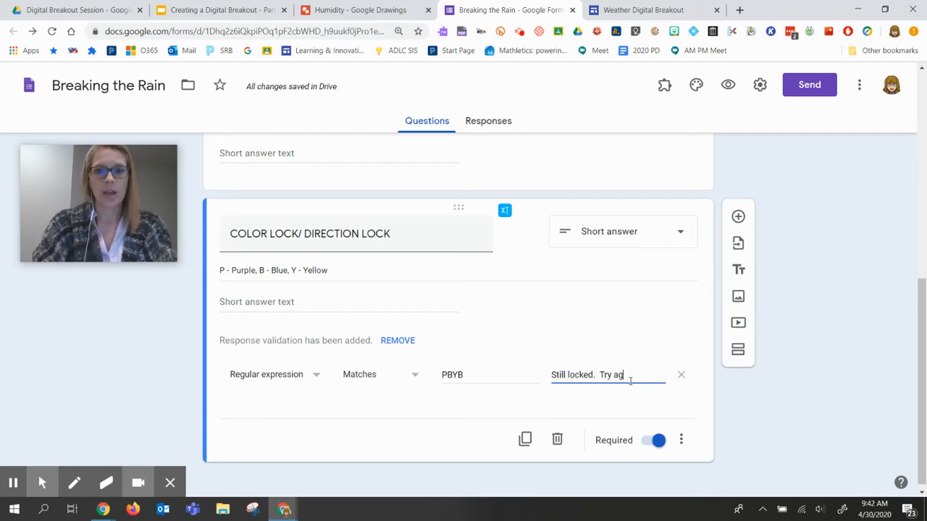
text(ain)
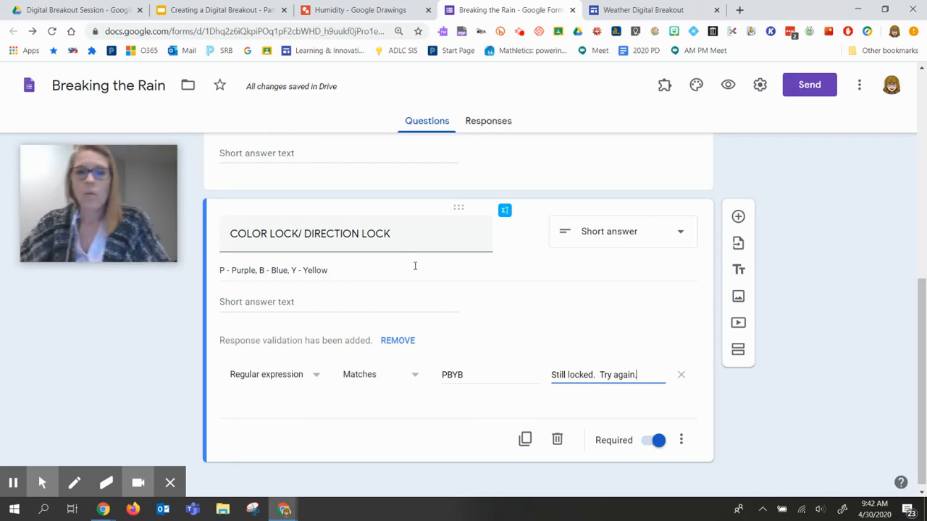
text(.)
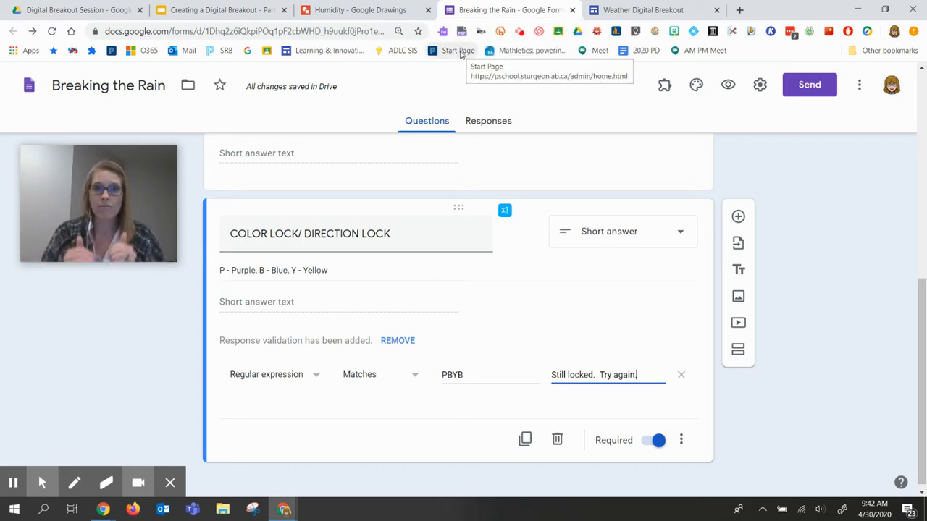
text(.)
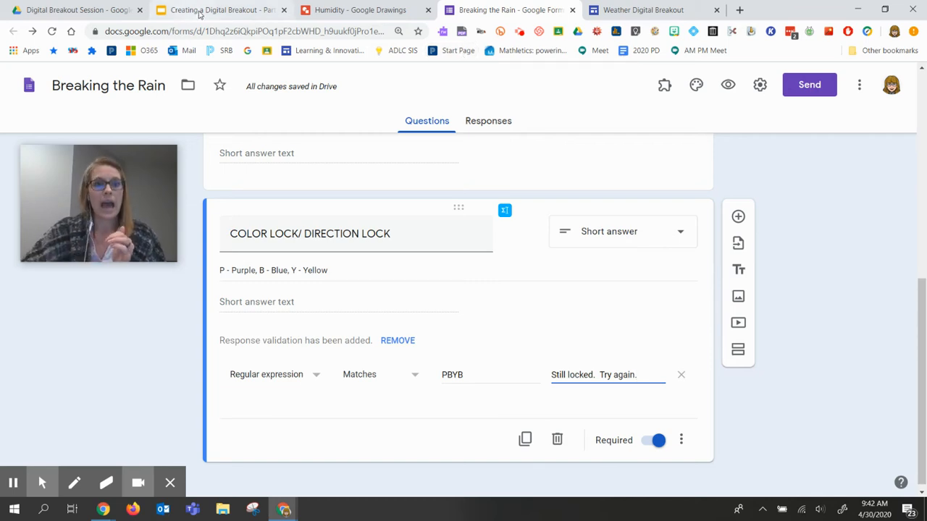
Switch to the Creating a Digital Breakout presentation and advance through the Final Assembly slide to the Embedding Notes slide.
click(199, 15)
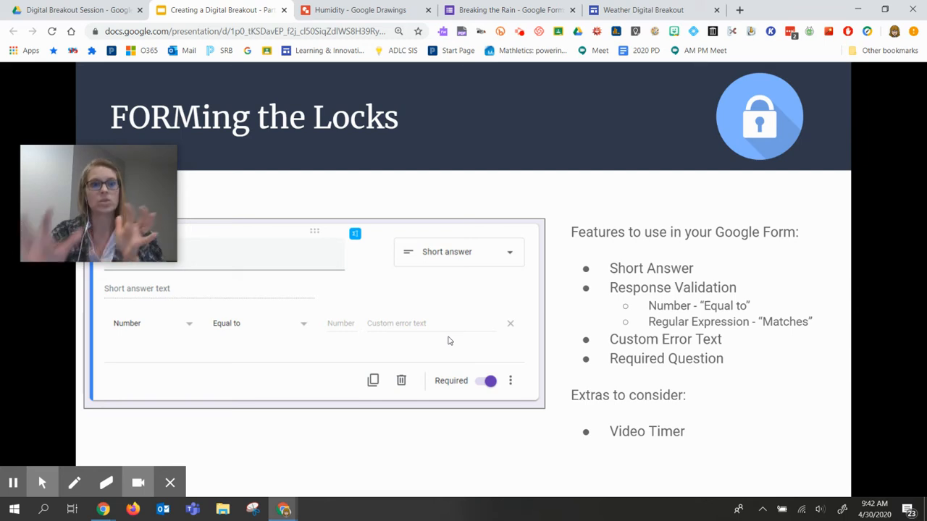
key(Right)
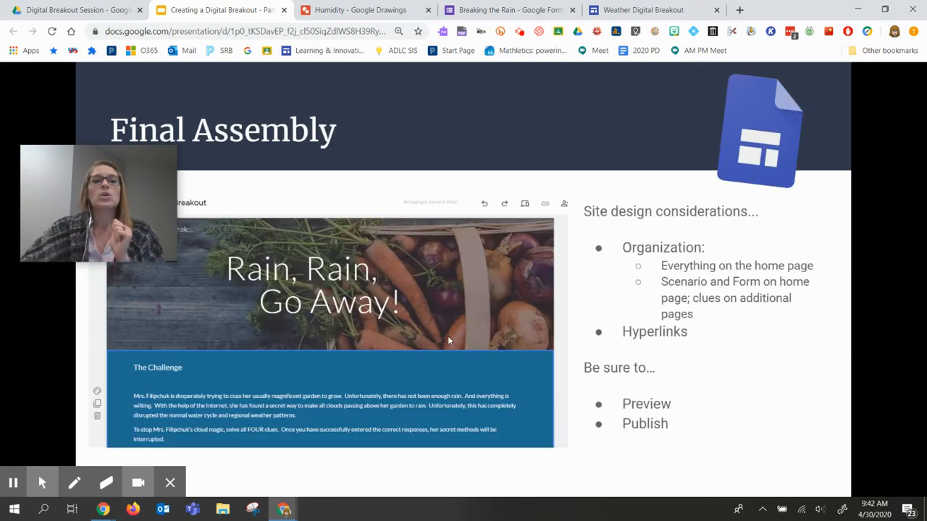
drag(91, 211, 69, 66)
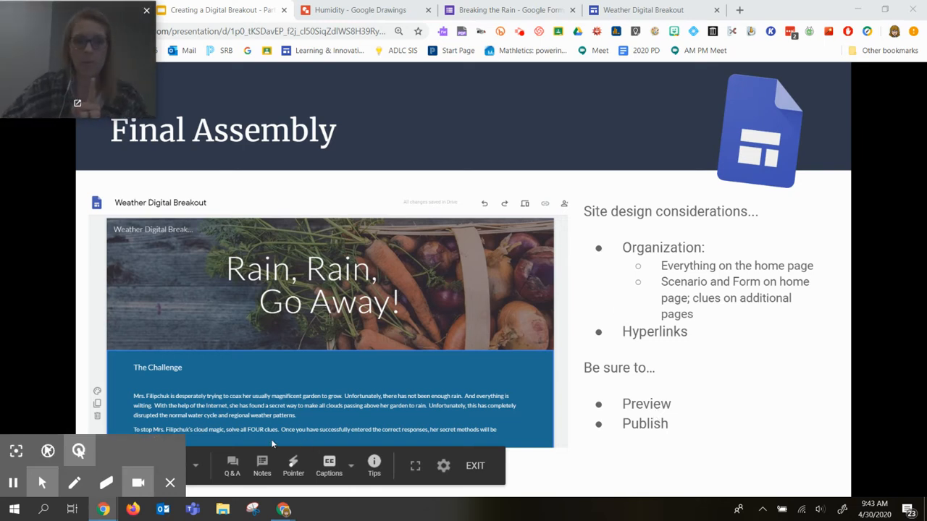
click(169, 483)
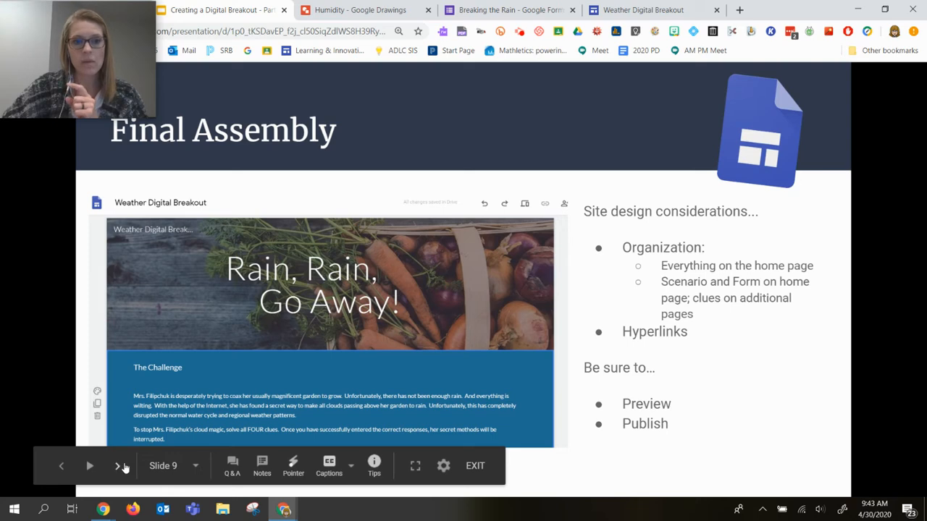
click(120, 466)
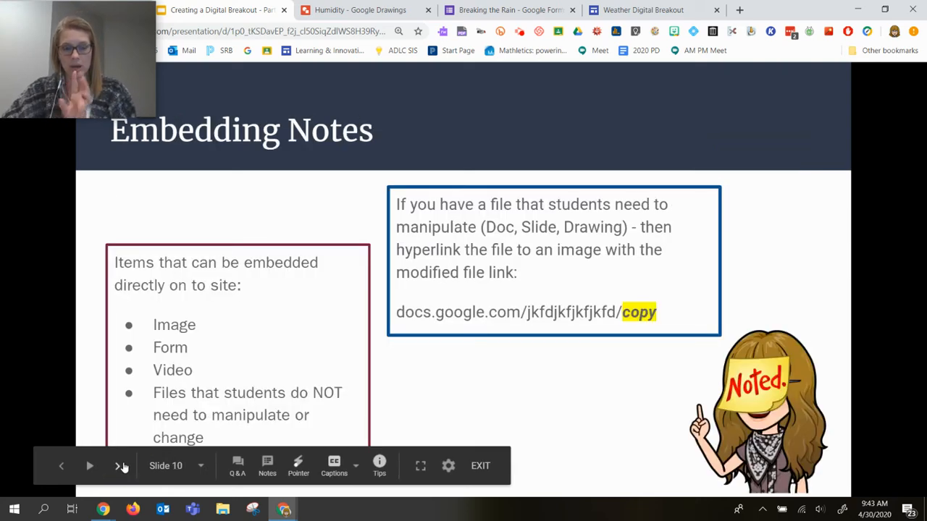
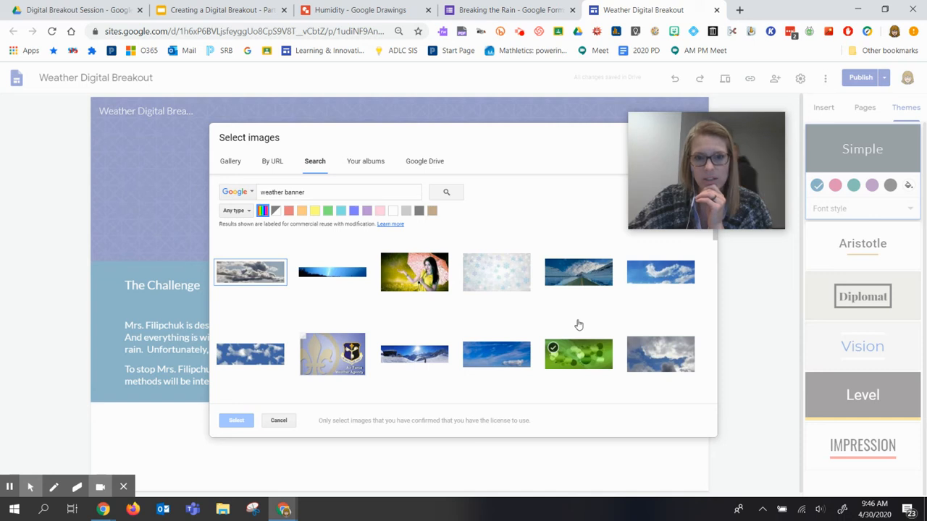
Insert the blue sky with white clouds picture from the "weather banner" results as the home page's header image.
click(667, 273)
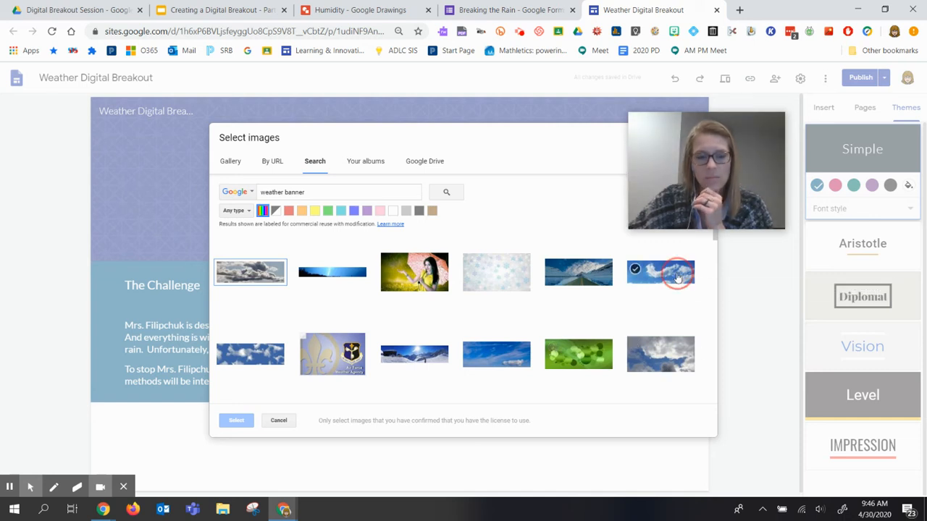
click(236, 420)
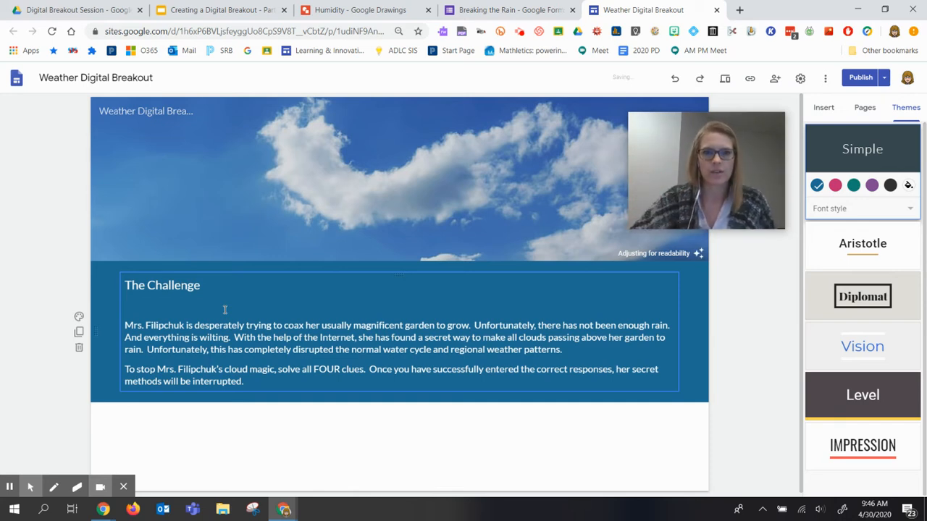
Add a centered Title-style text box reading "Rain, Rain Go Away!" to the home page header.
mouse_move(187, 136)
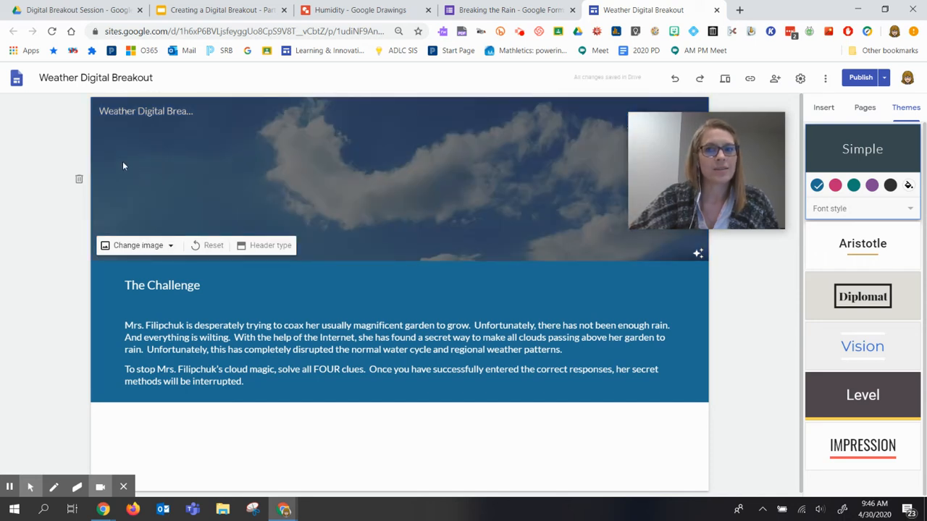
double_click(123, 165)
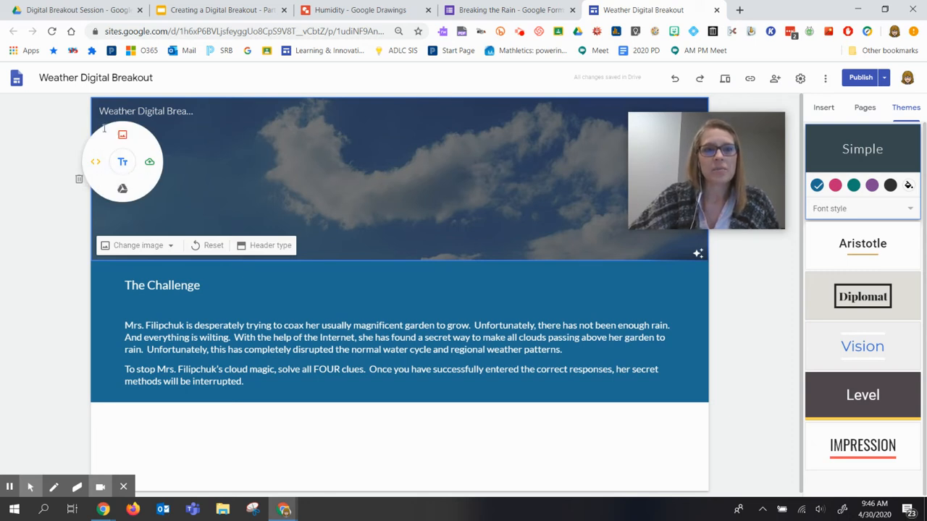
click(122, 161)
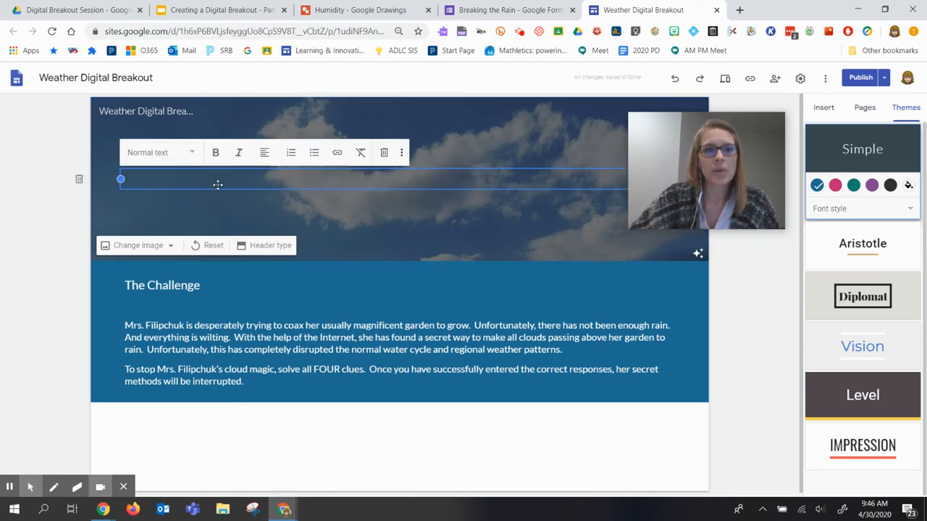
click(181, 158)
click(166, 188)
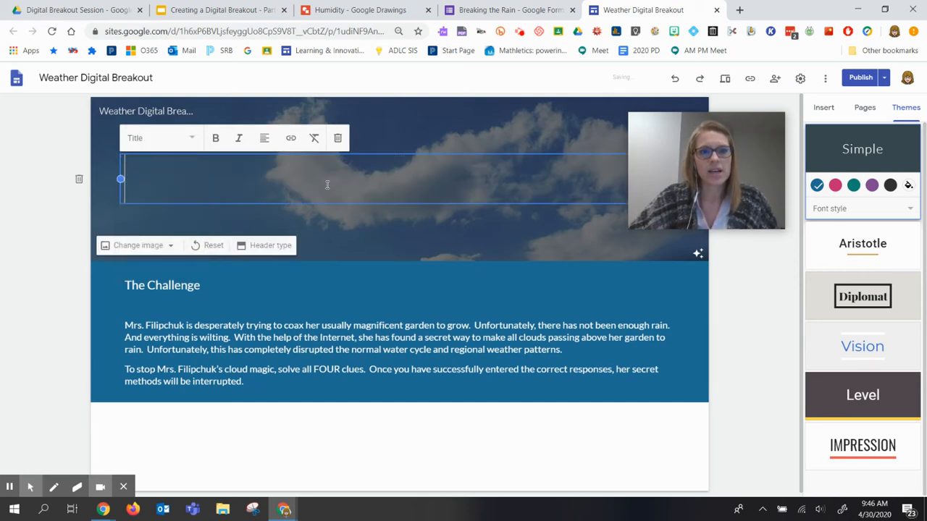
text(Rain,)
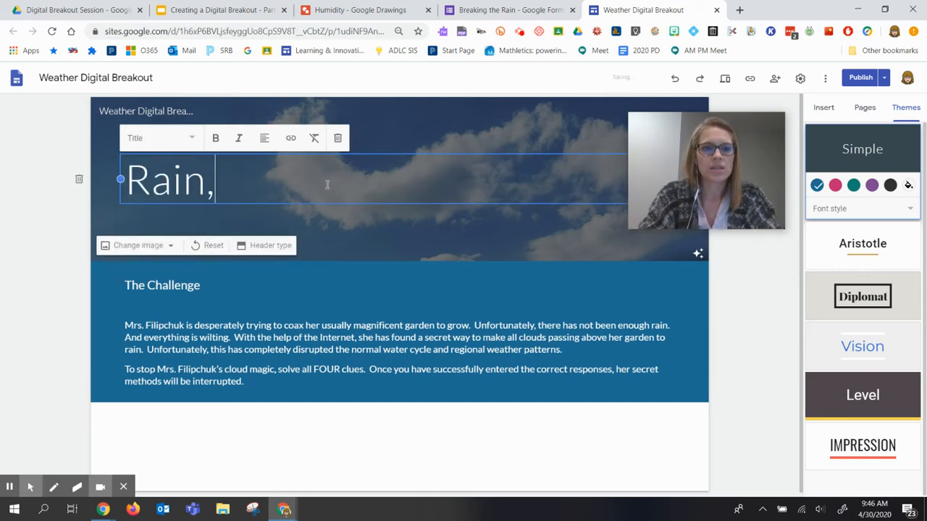
text( Rain Go Awa)
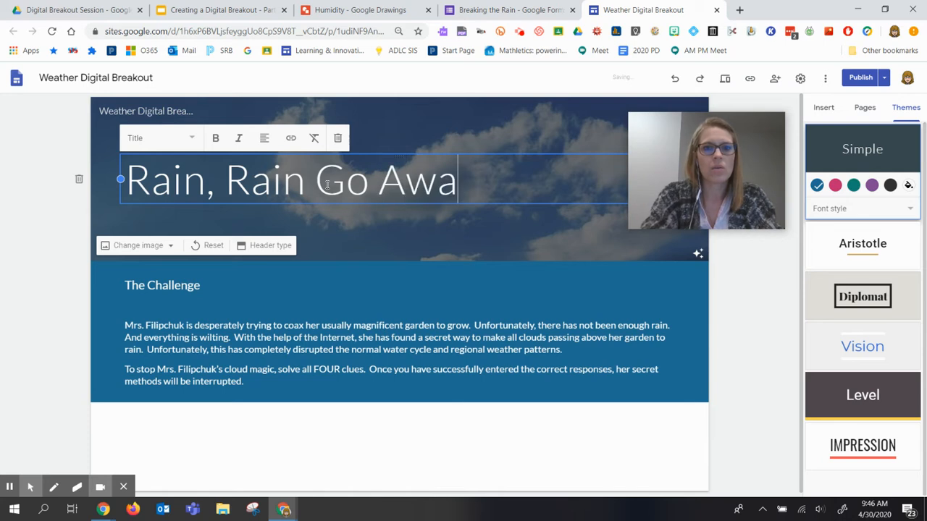
text(y!)
click(266, 138)
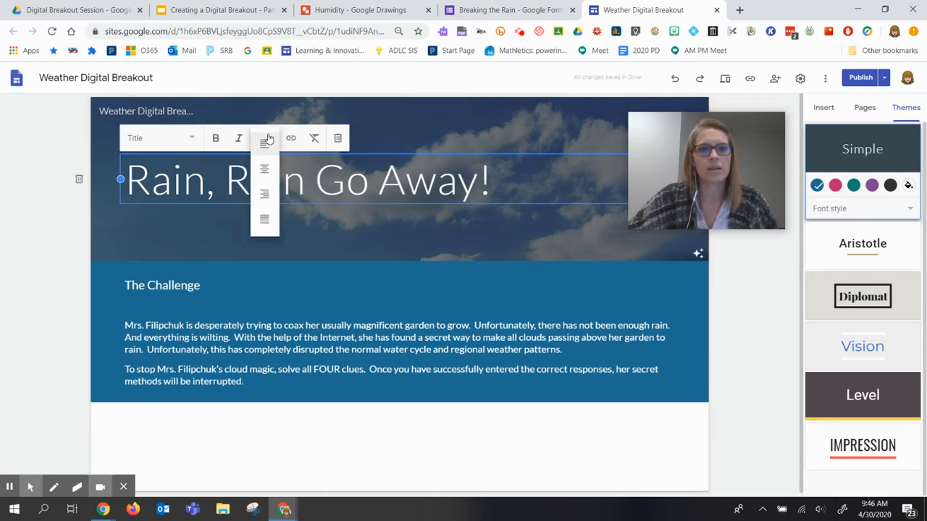
click(265, 168)
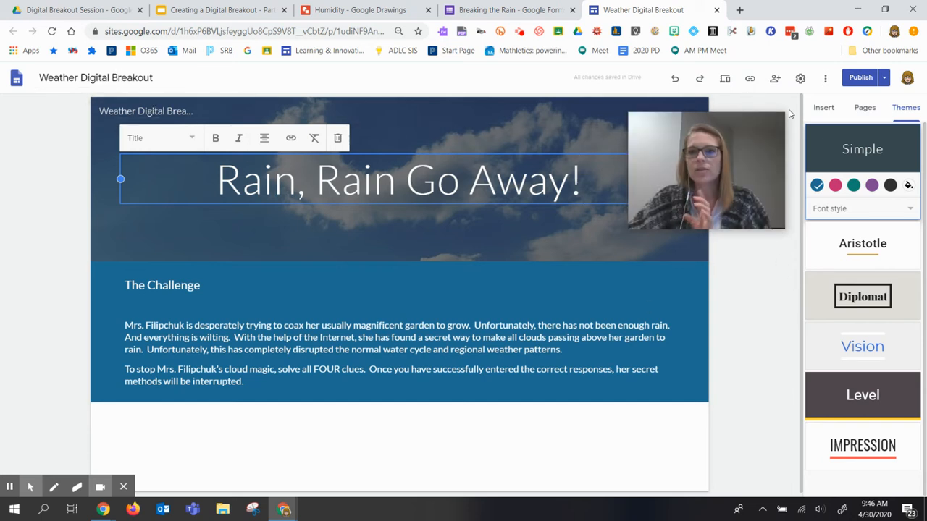
Review the site's navigation mode options in the settings and keep Top selected.
click(799, 78)
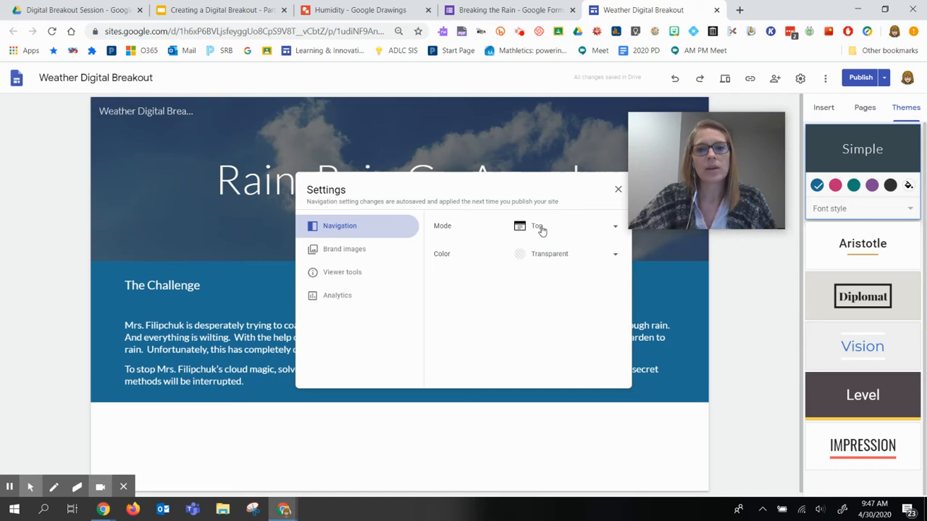
click(541, 230)
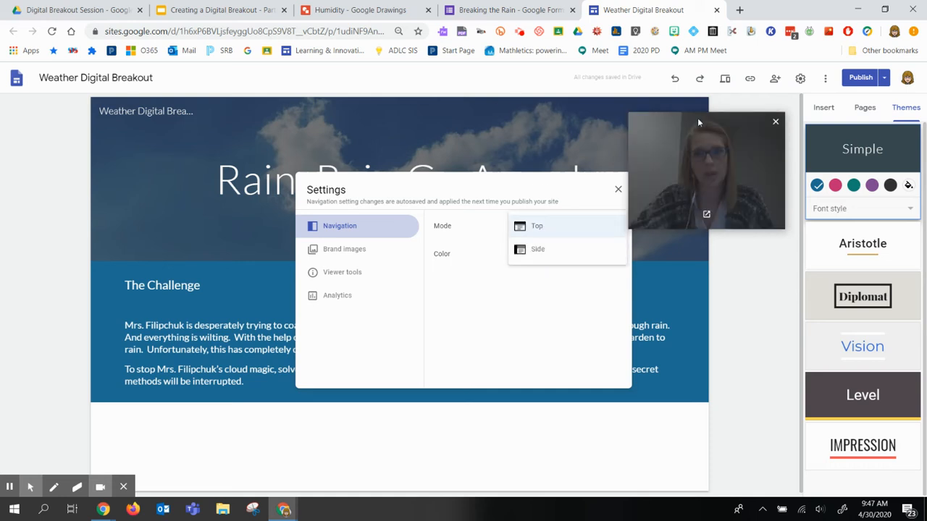
click(543, 226)
click(618, 191)
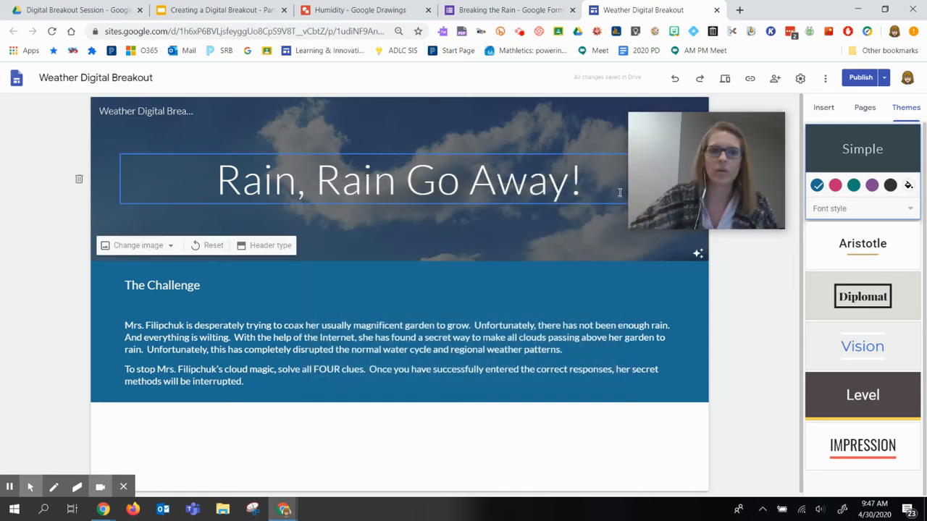
Embed the Breaking the Rain form from Google Drive below The Challenge section on the home page.
scroll(424, 417, down, 1)
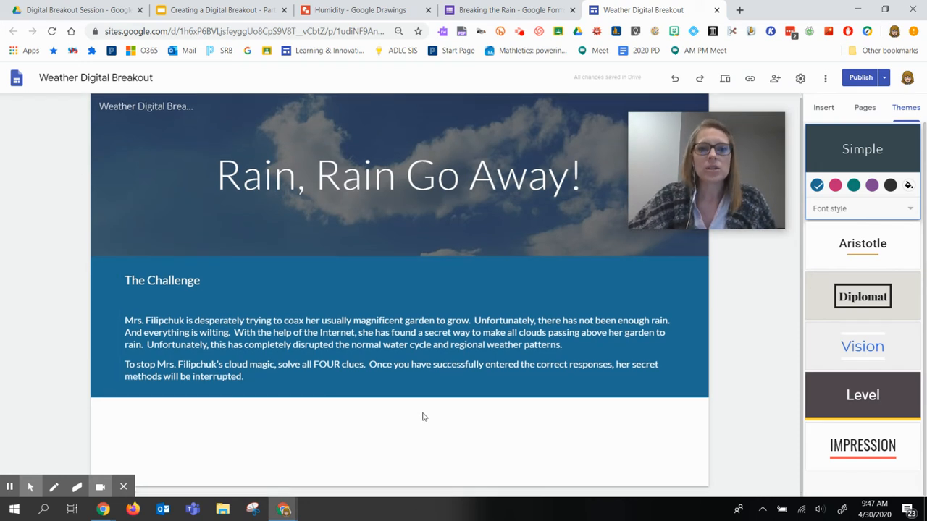
click(823, 108)
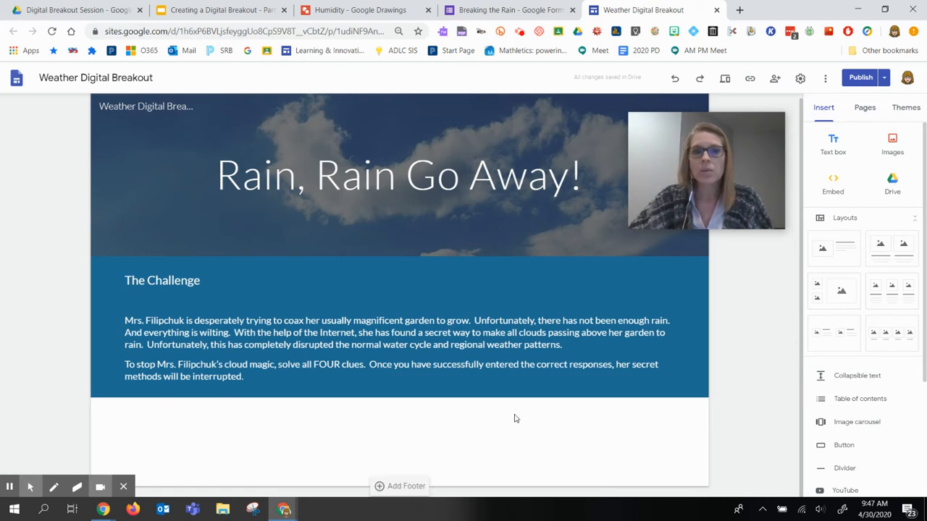
click(893, 187)
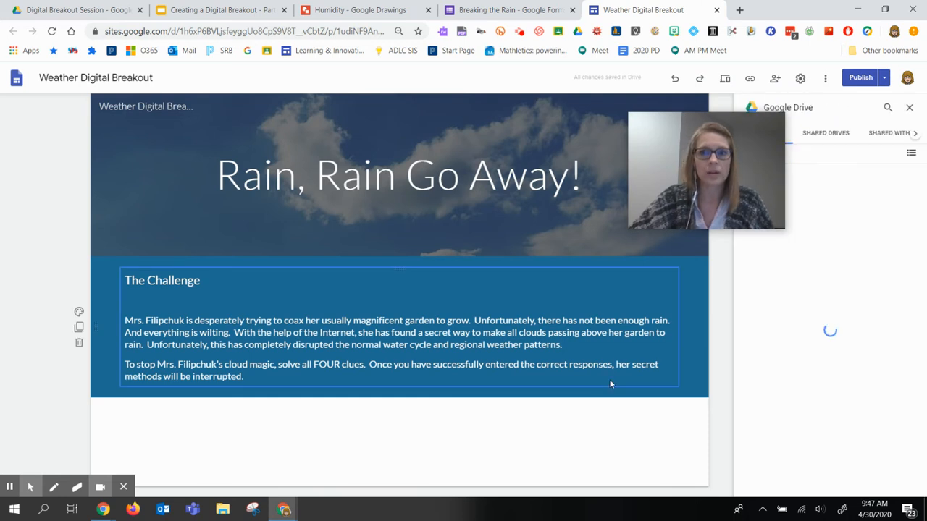
drag(693, 210, 73, 222)
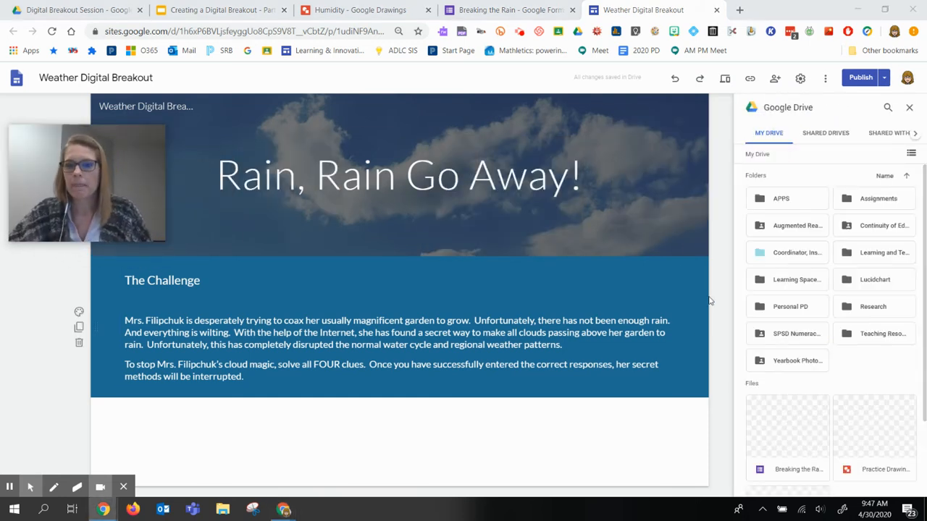
click(789, 429)
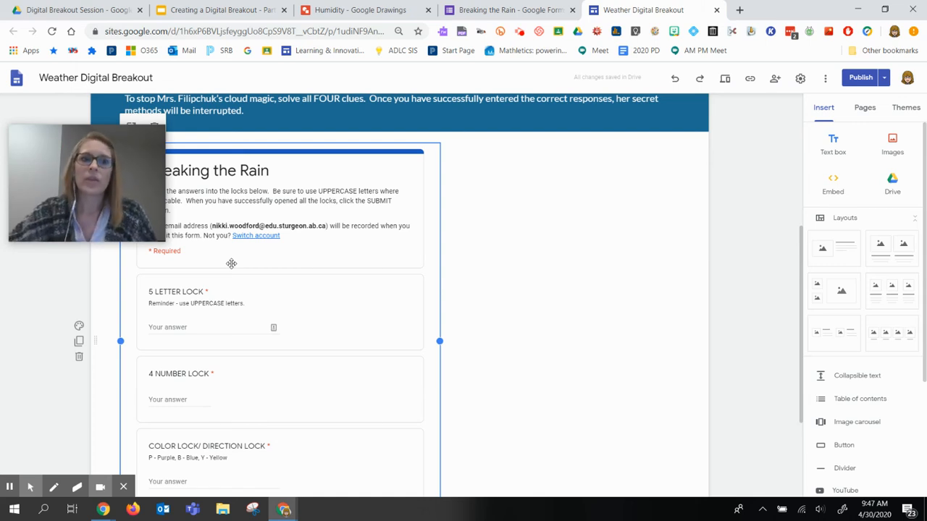
Try making the 5 Letter Lock page the homepage, and restore Home as the homepage.
click(864, 107)
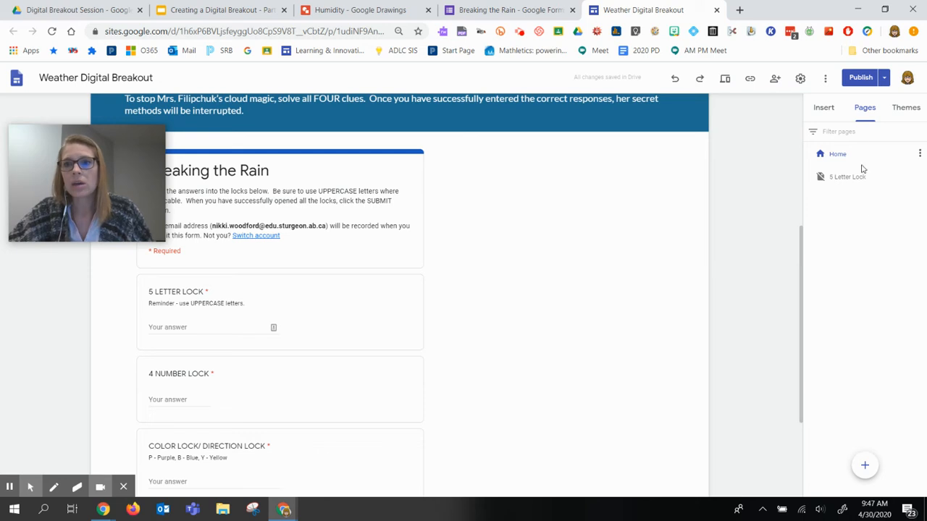
click(855, 179)
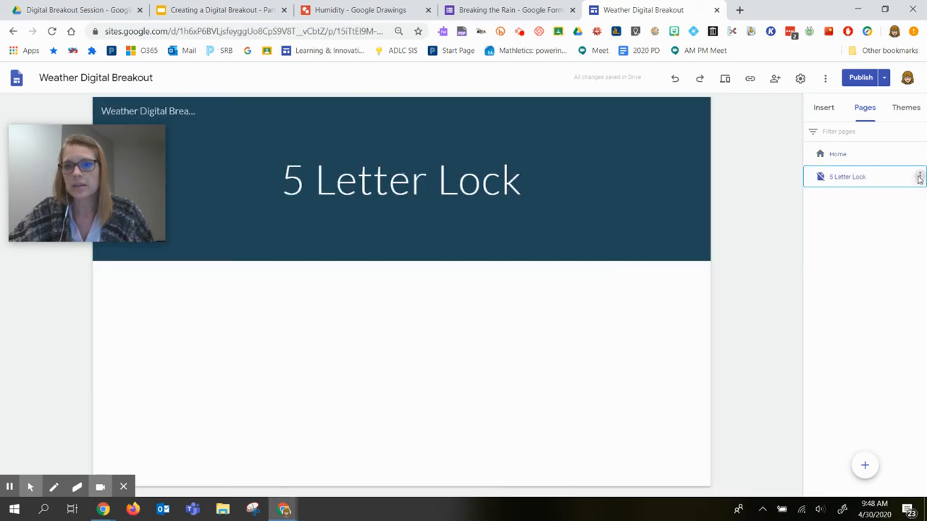
click(920, 178)
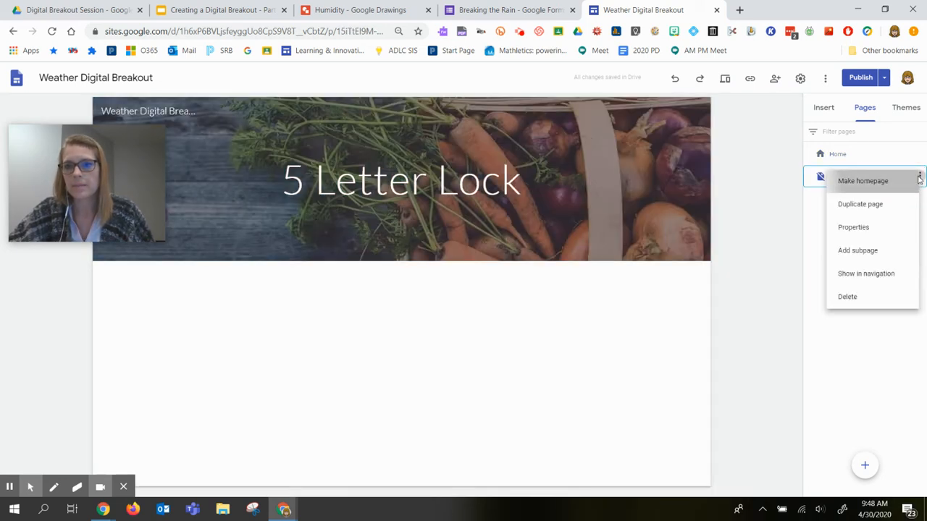
click(913, 180)
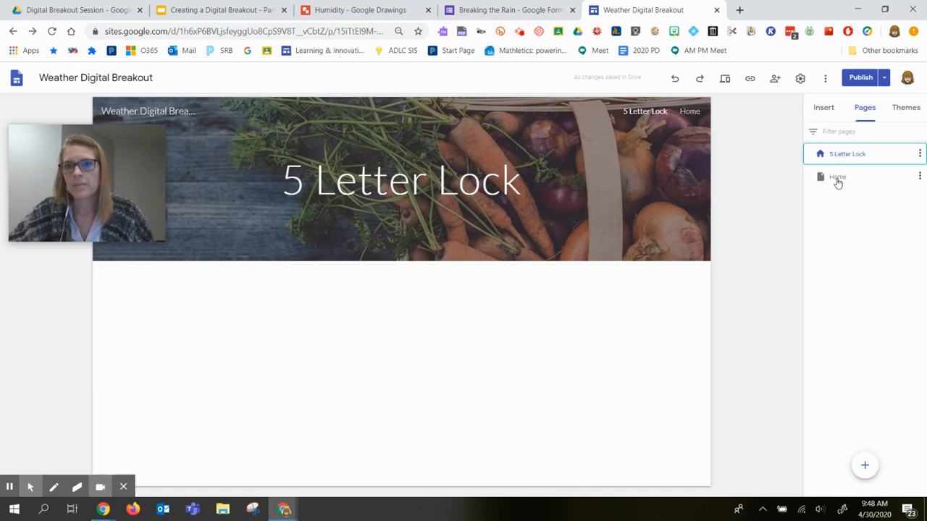
drag(837, 183, 833, 147)
click(921, 176)
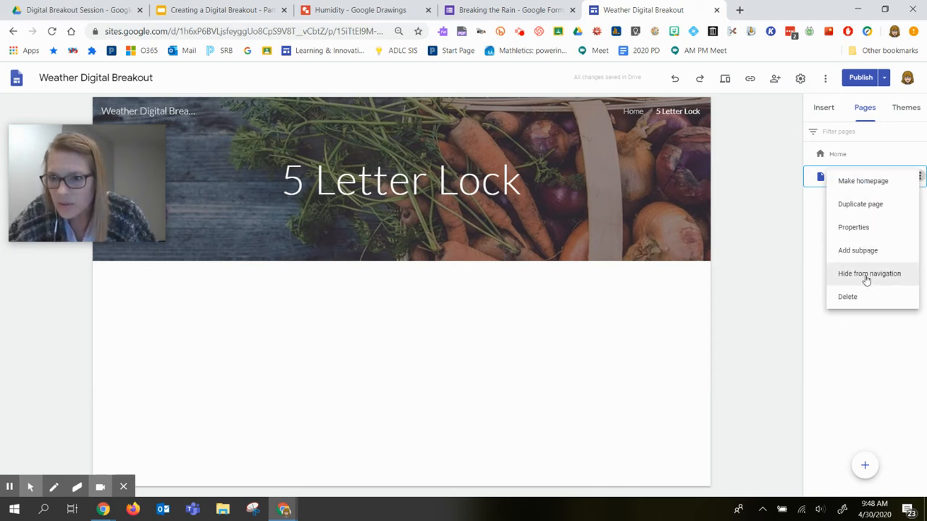
click(862, 389)
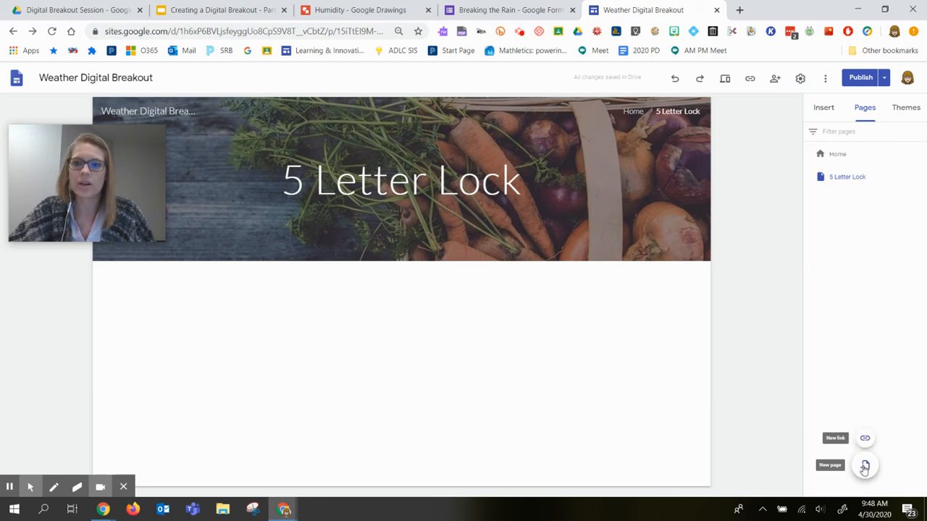
Add a new page named 4 DIGIT LOCK and rename the 5 Letter Lock page as 5 LETTER LOCK.
click(863, 467)
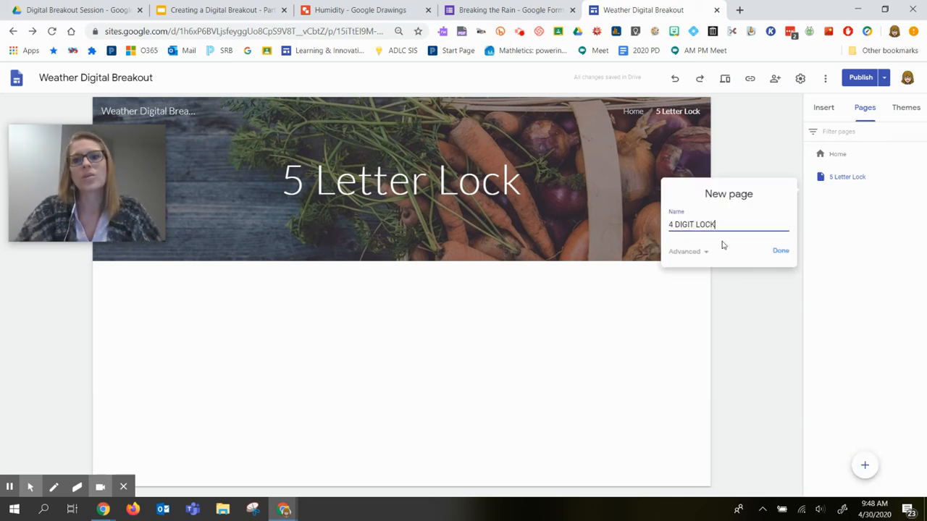
click(779, 254)
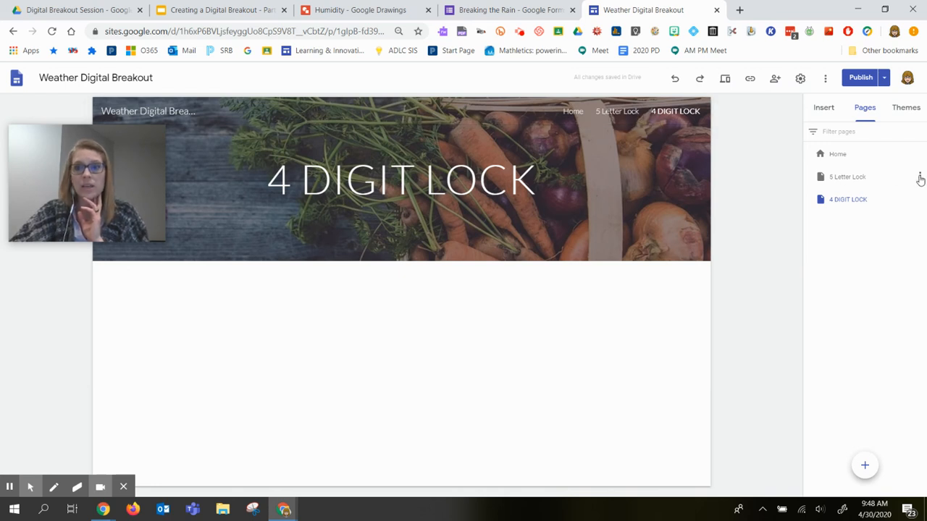
double_click(855, 177)
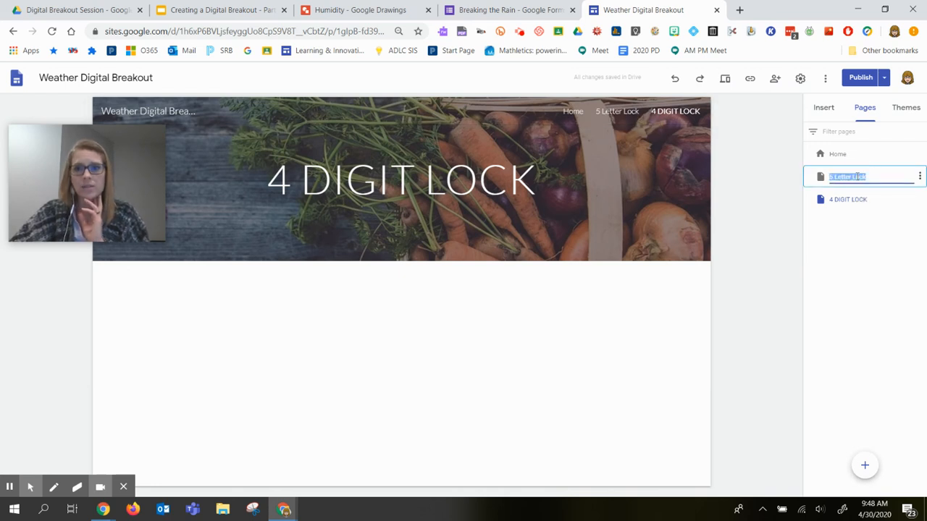
text(5)
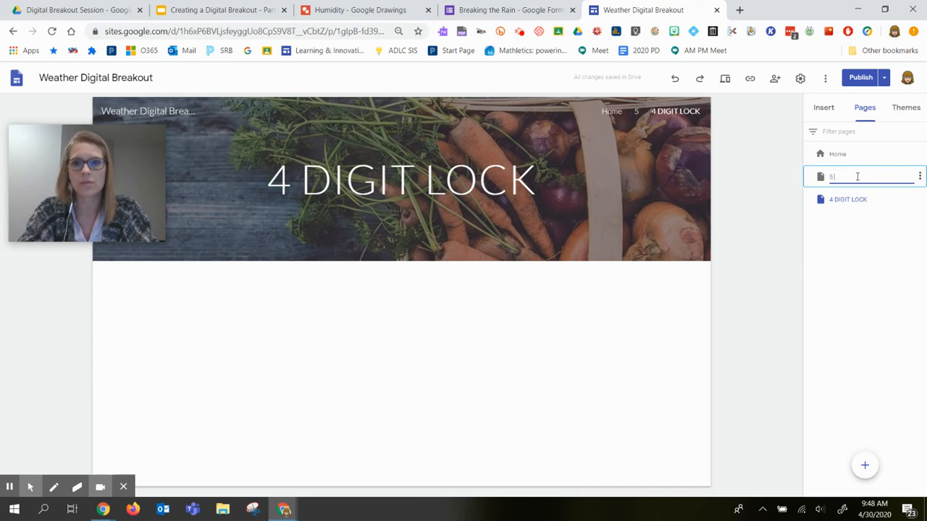
text( LETTER)
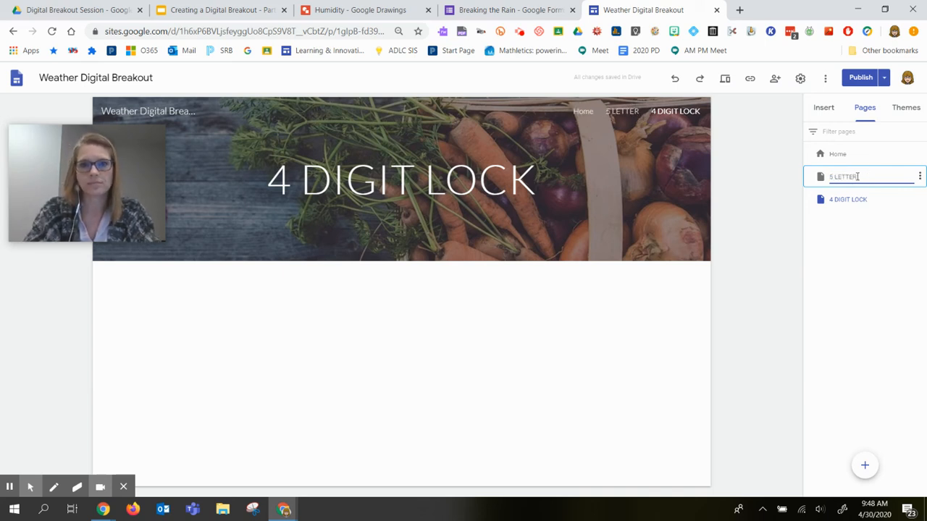
text( LOCK)
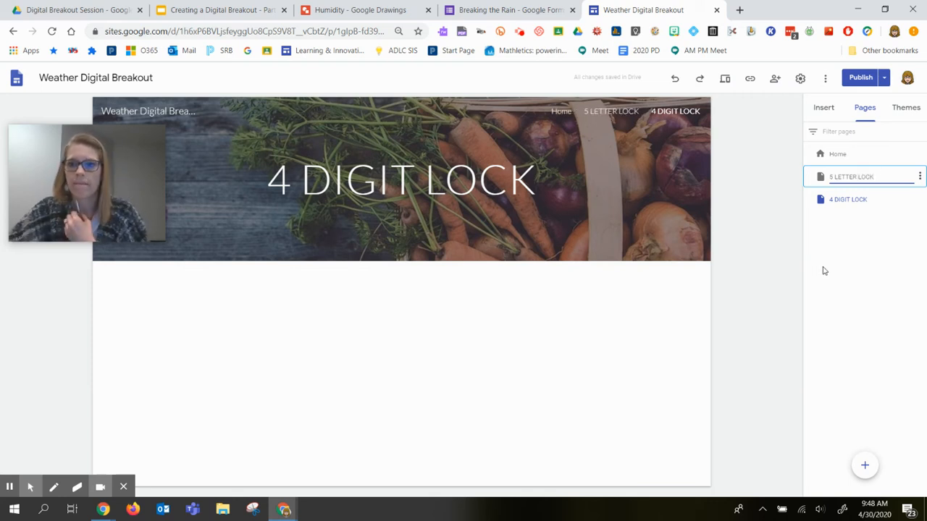
key(Return)
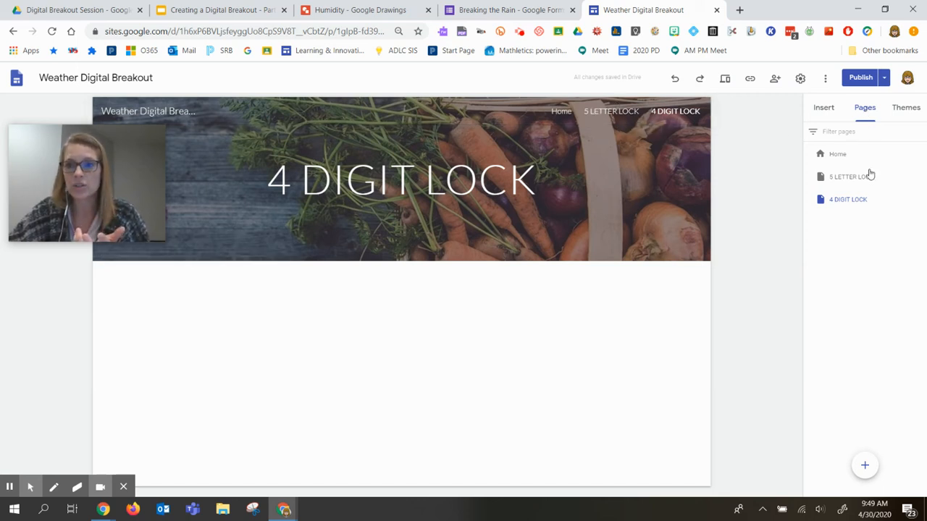
Hide the 5 LETTER LOCK and 4 DIGIT LOCK pages from the site navigation.
click(919, 176)
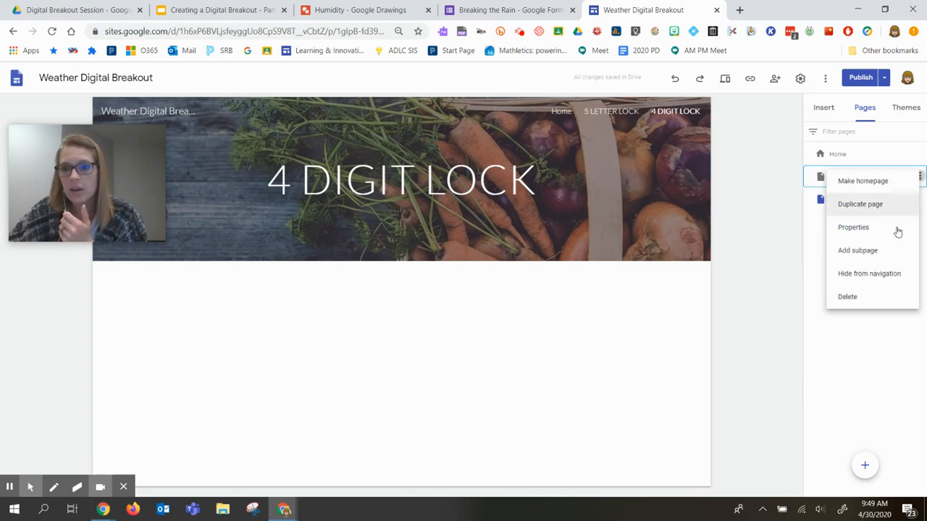
click(880, 275)
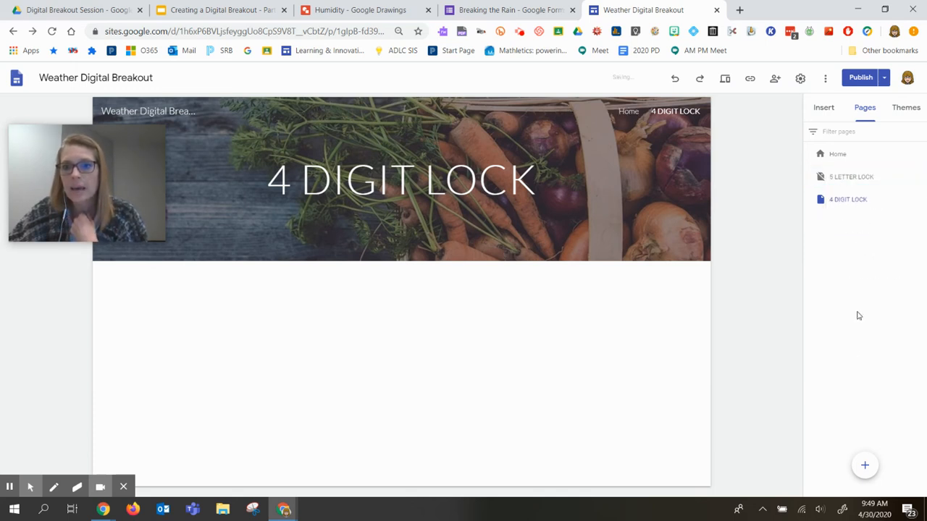
click(919, 200)
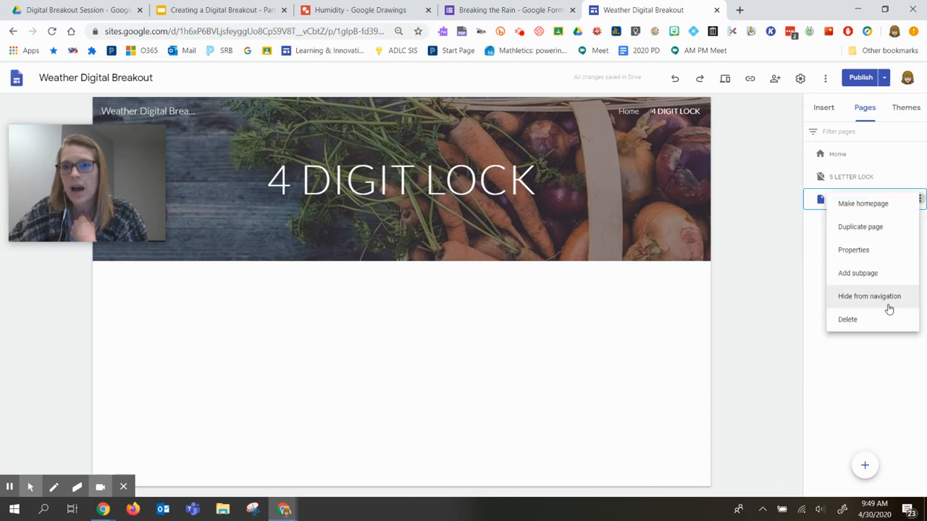
click(885, 297)
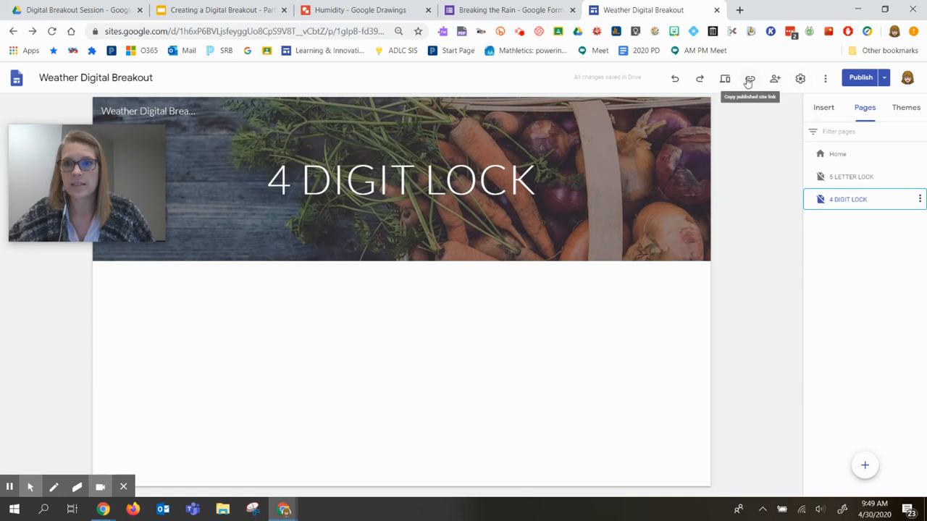
Copy the published site link of the 5 LETTER LOCK page.
click(848, 179)
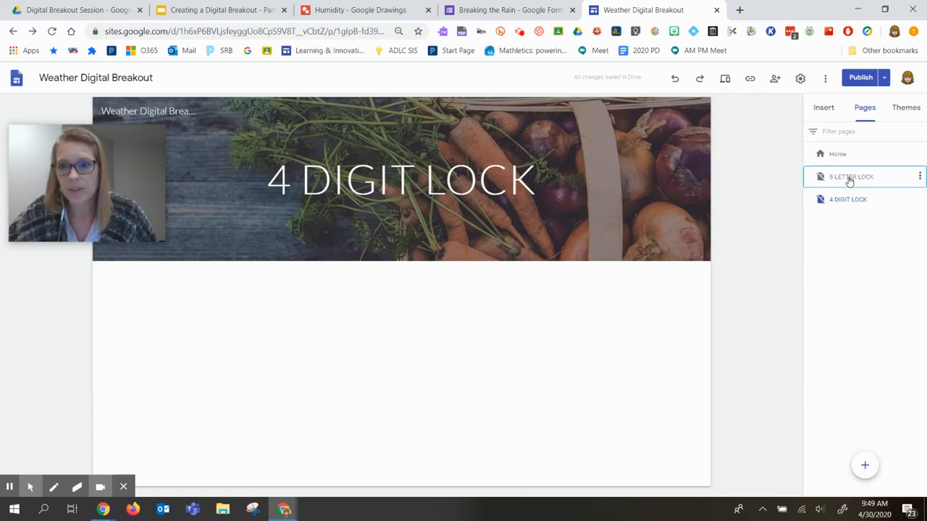
click(750, 79)
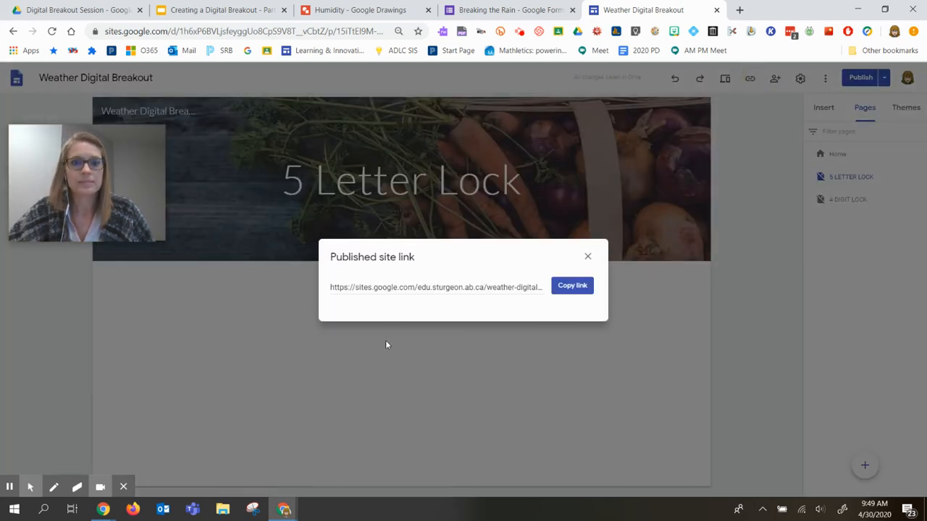
click(559, 286)
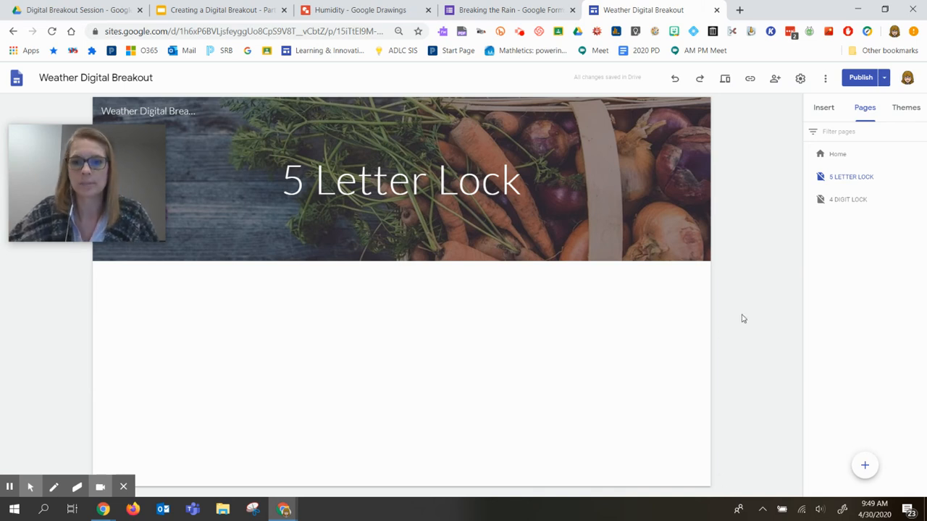
Return to the home page at the embedded Breaking the Rain form.
click(837, 154)
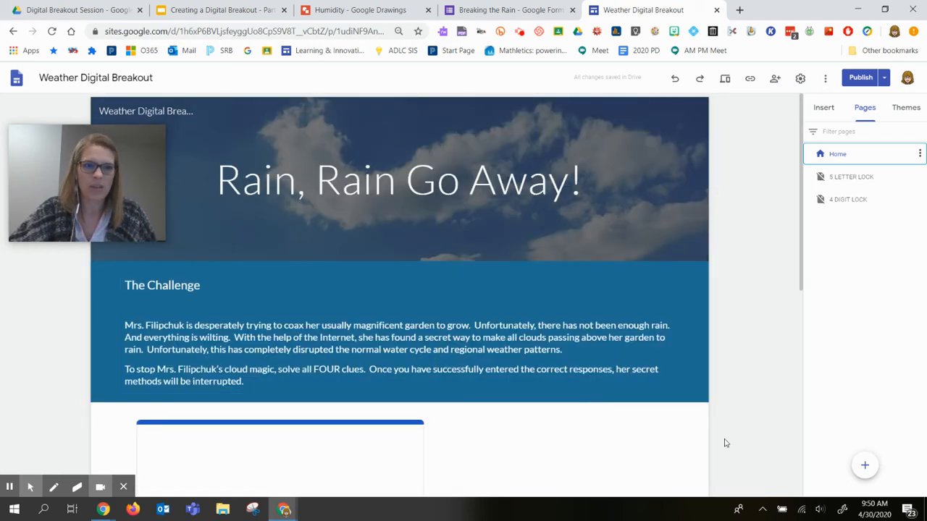
scroll(724, 441, down, 6)
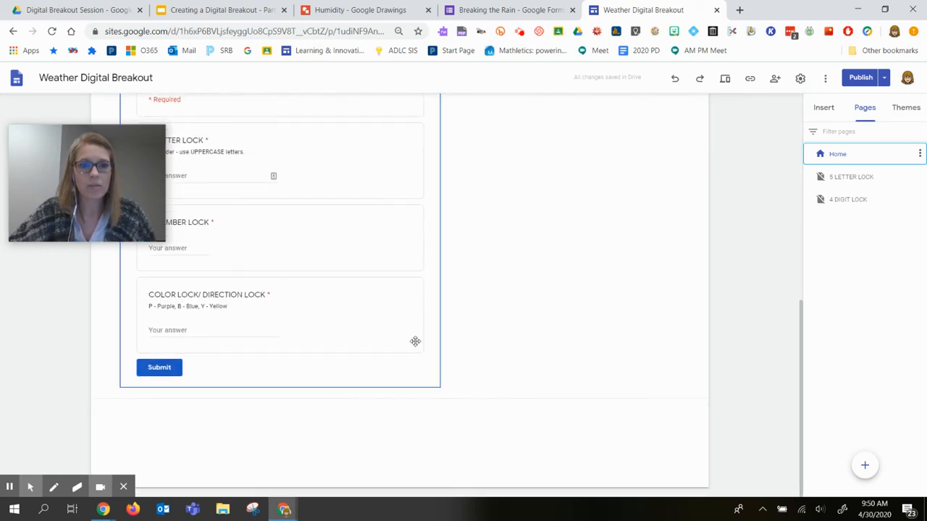
scroll(415, 341, up, 2)
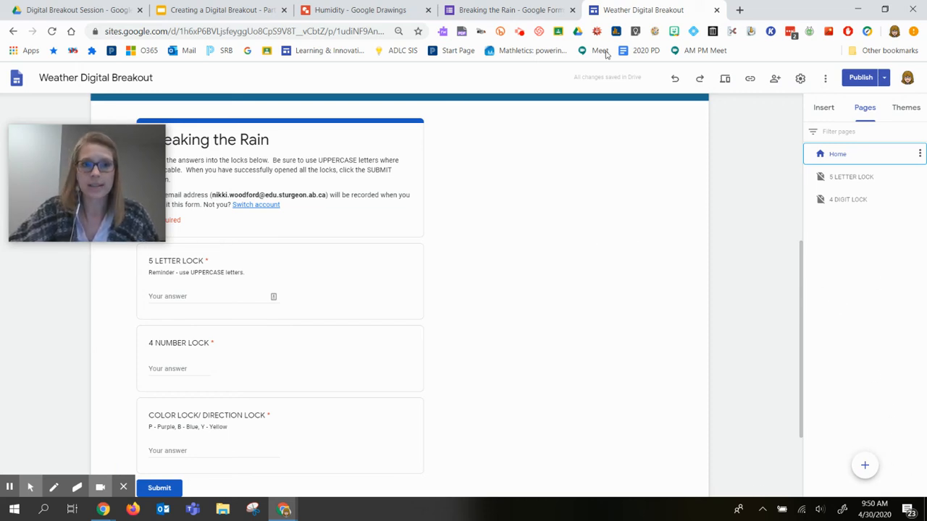
Switch to the Humidity drawing in Google Drawings and copy its shareable view link.
click(347, 10)
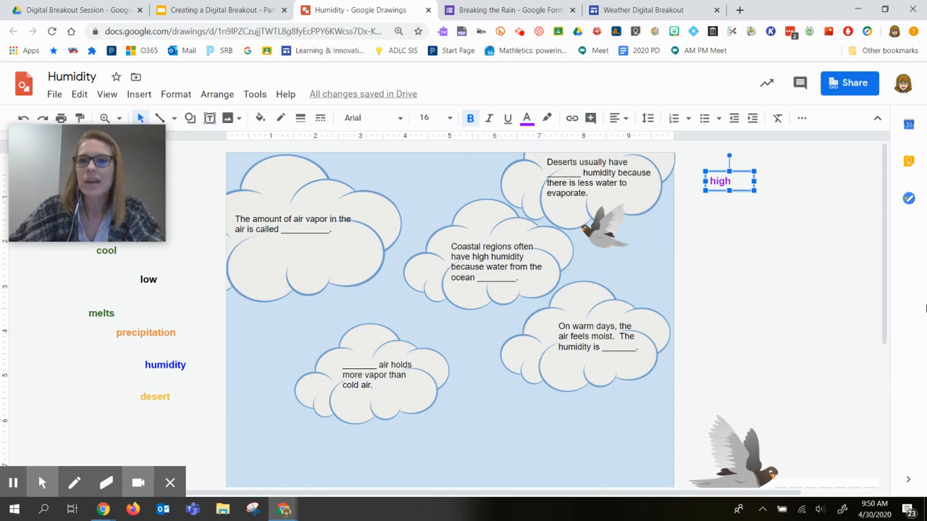
click(851, 86)
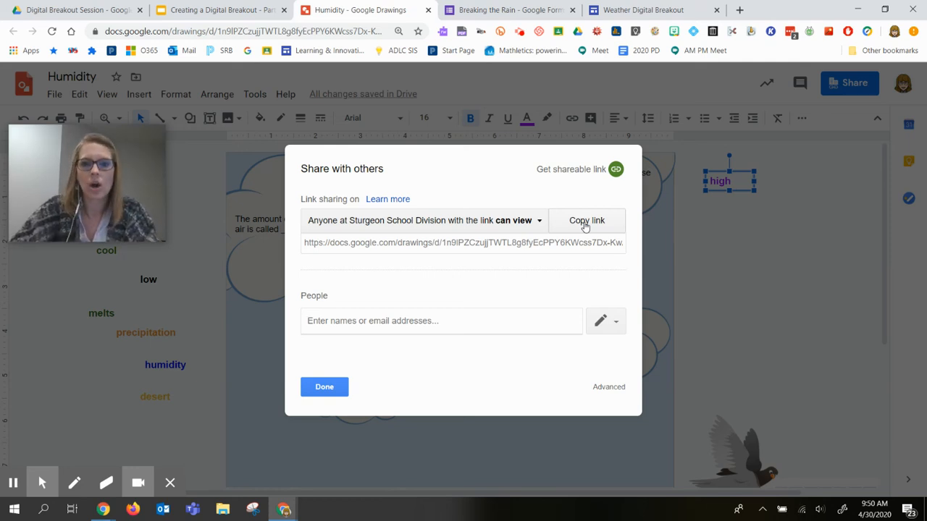
click(585, 223)
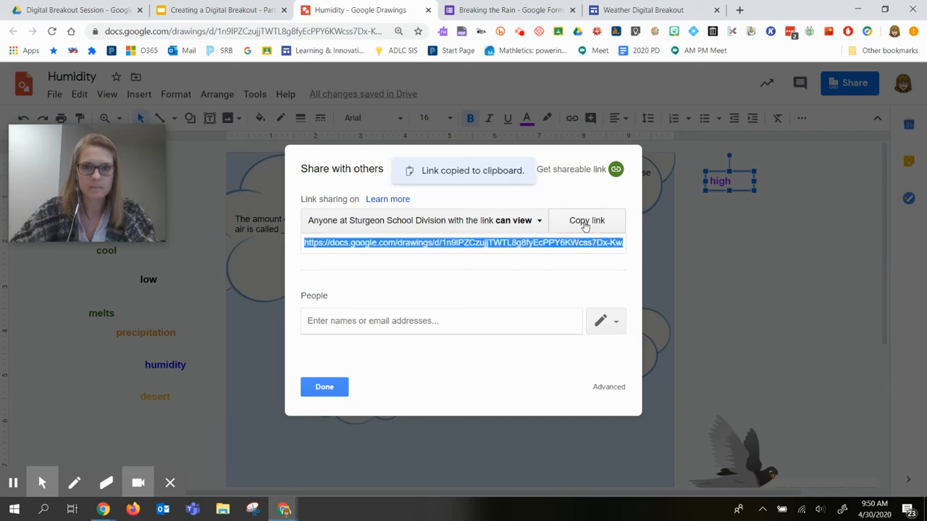
click(324, 387)
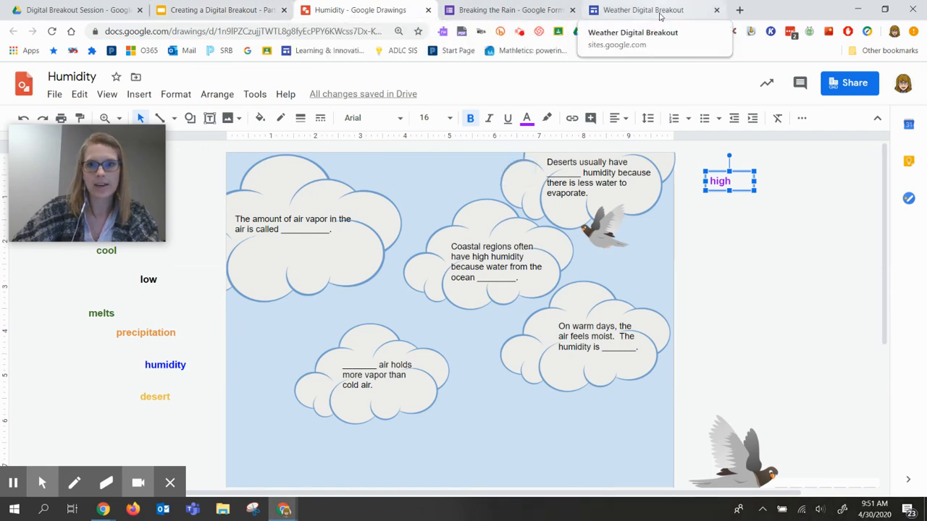
Switch from the Humidity drawing to the Weather Digital Breakout home page in Google Sites.
click(637, 10)
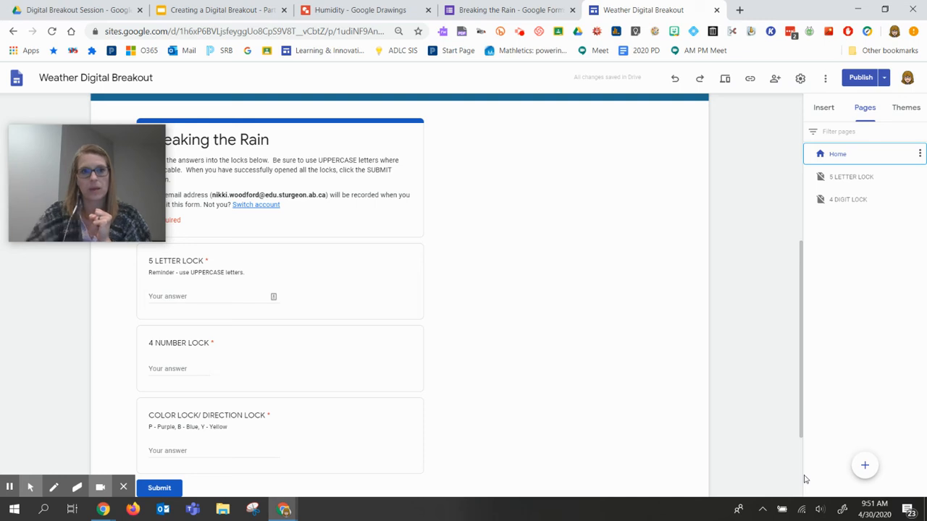
click(371, 13)
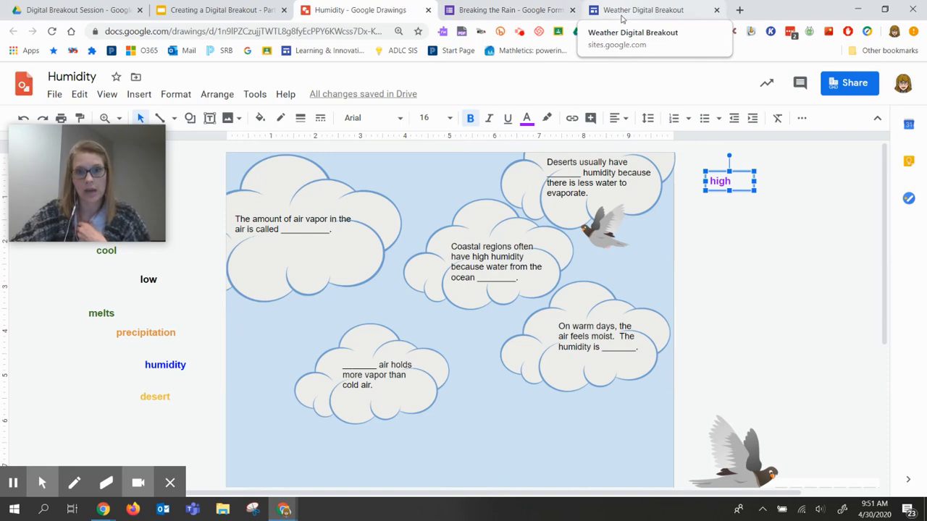
click(621, 10)
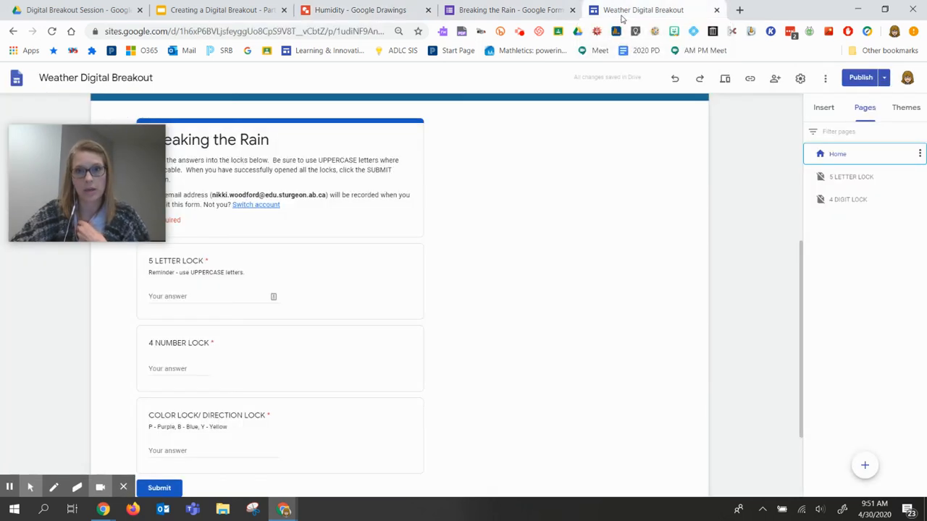
Start inserting an image on the home page and search Google Images for "seagull".
click(825, 110)
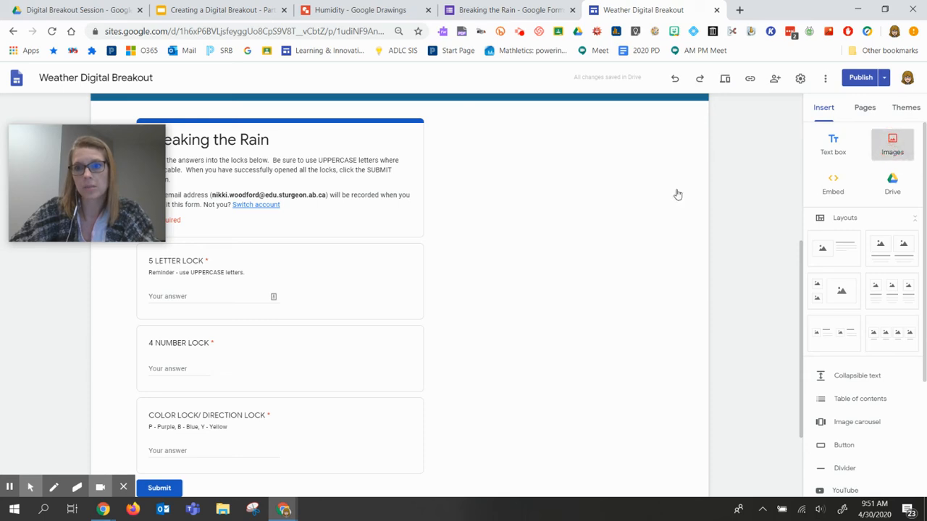
click(898, 178)
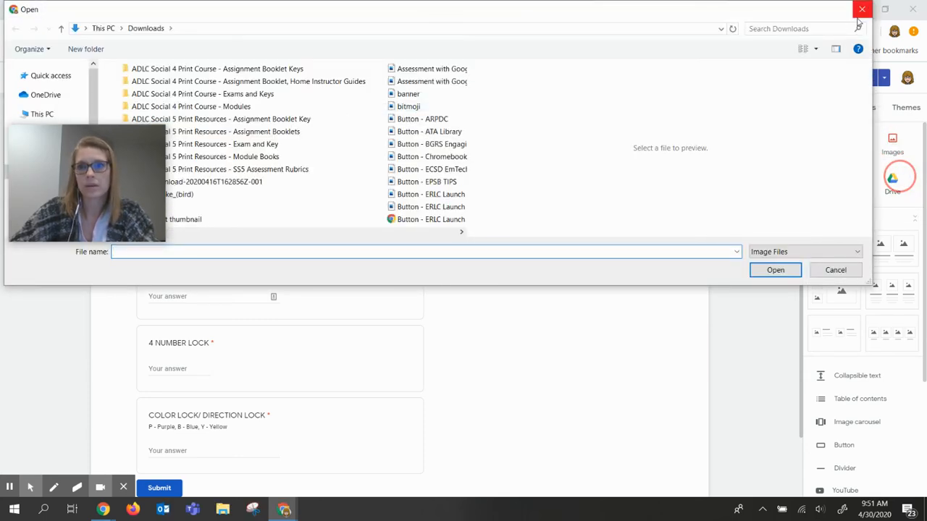
click(861, 10)
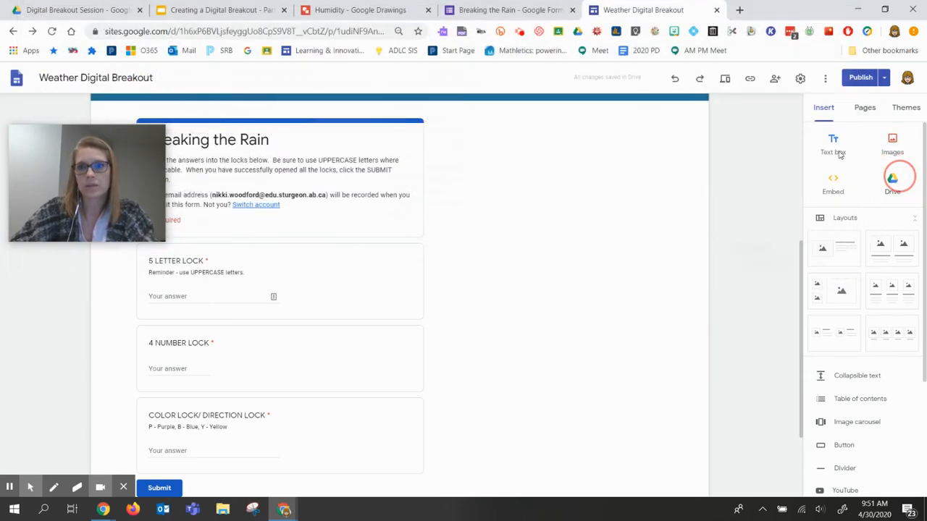
click(893, 144)
click(879, 206)
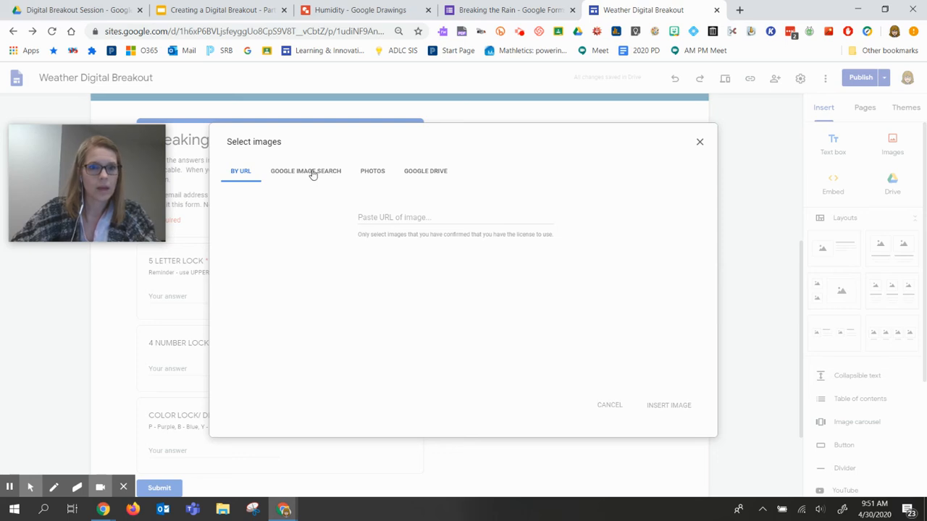
click(312, 174)
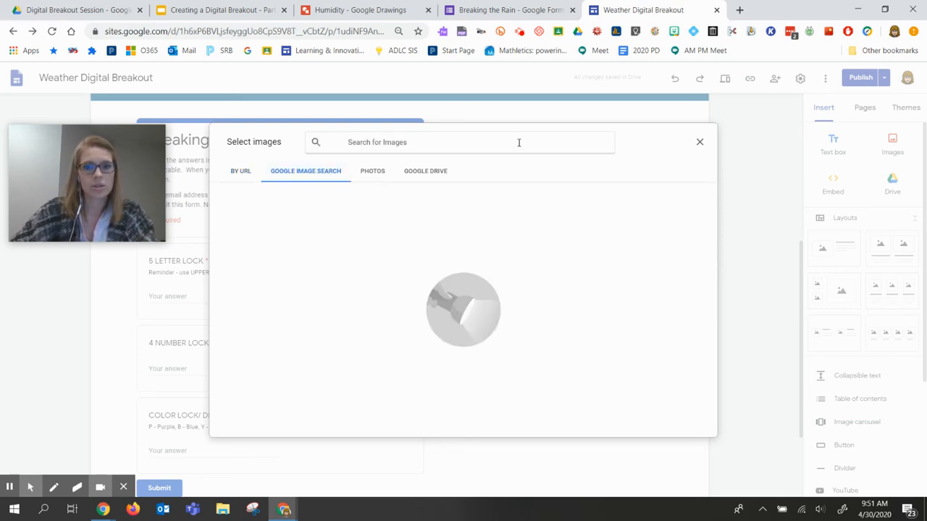
click(518, 142)
text(seagull)
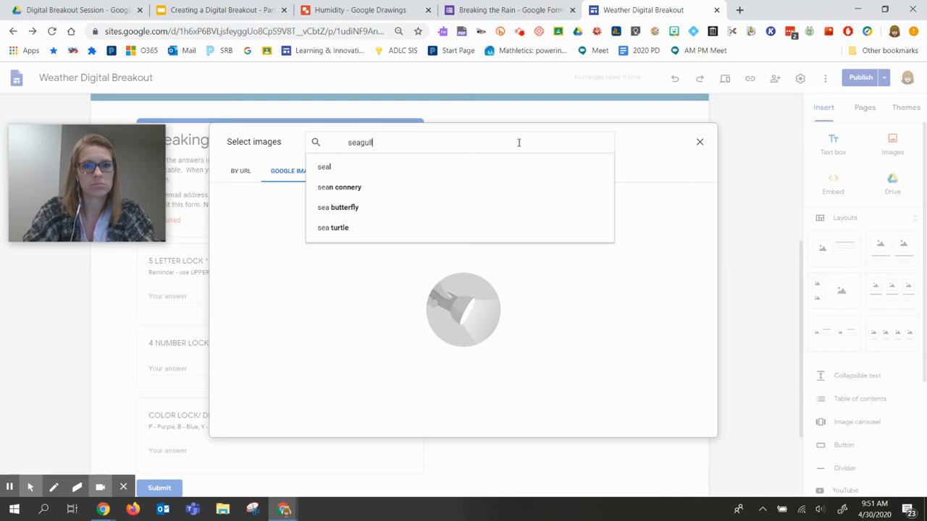
click(363, 168)
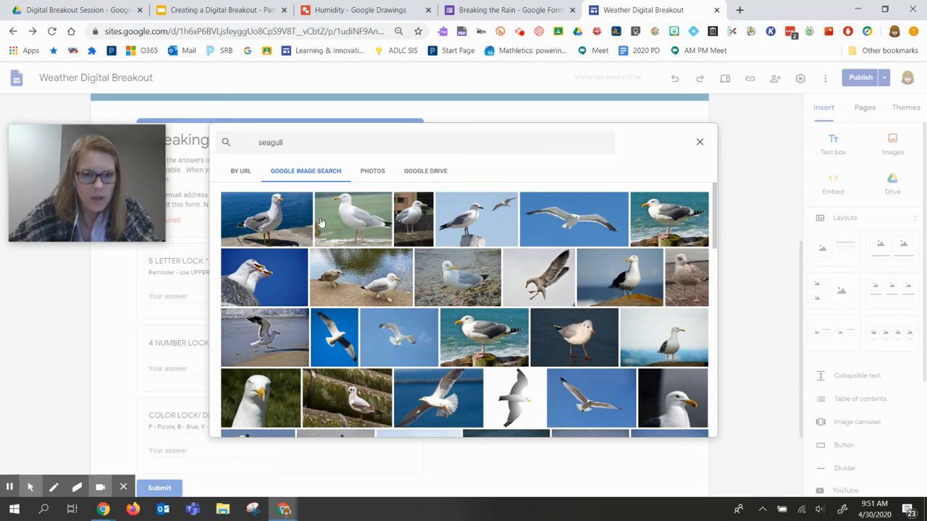
Insert the photo of a seagull facing the camera above grass, placed below the embedded Breaking the Rain form.
scroll(322, 222, down, 5)
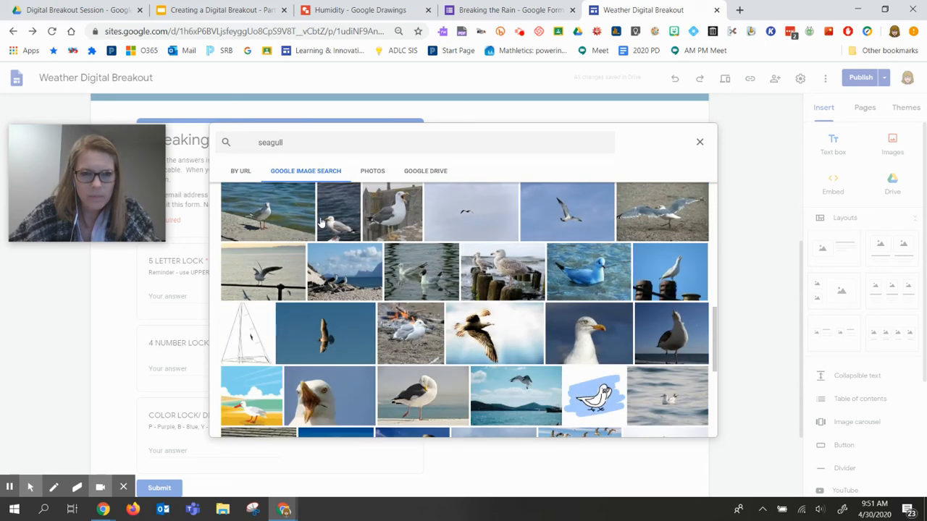
scroll(471, 341, down, 3)
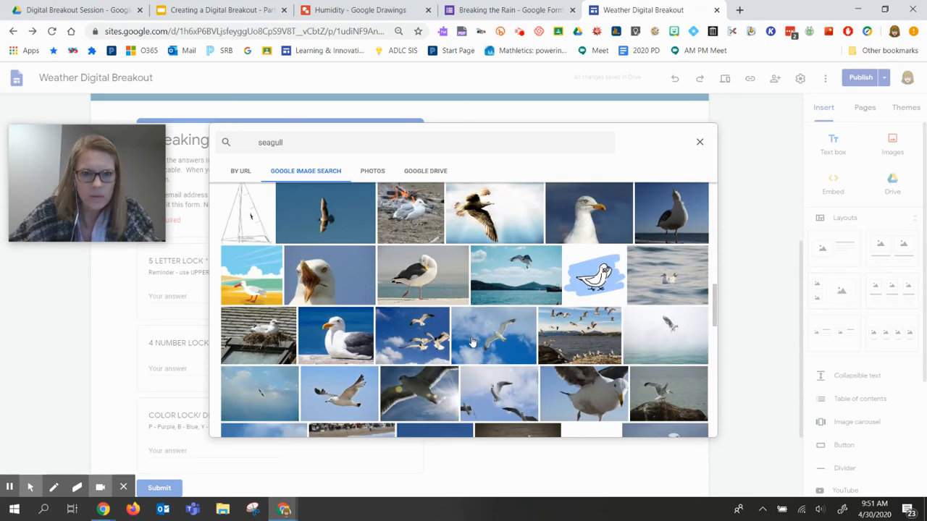
scroll(471, 341, down, 2)
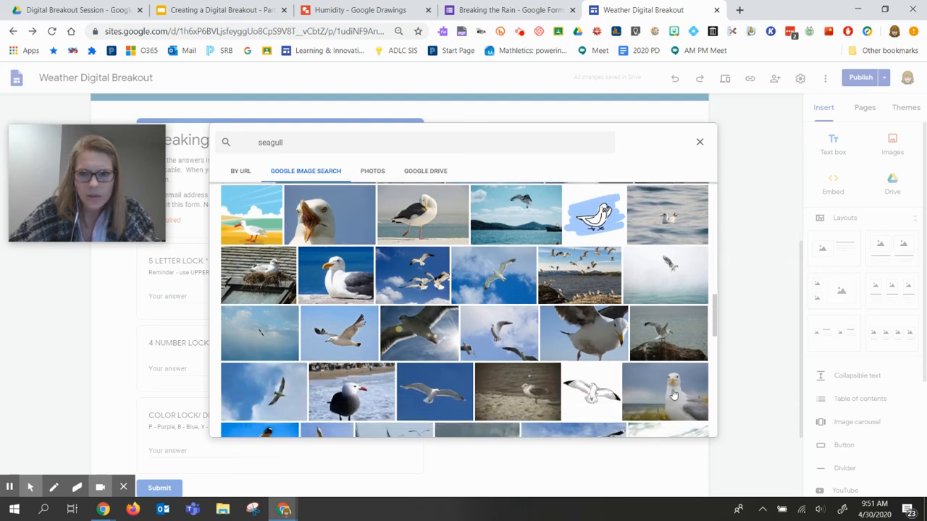
click(672, 380)
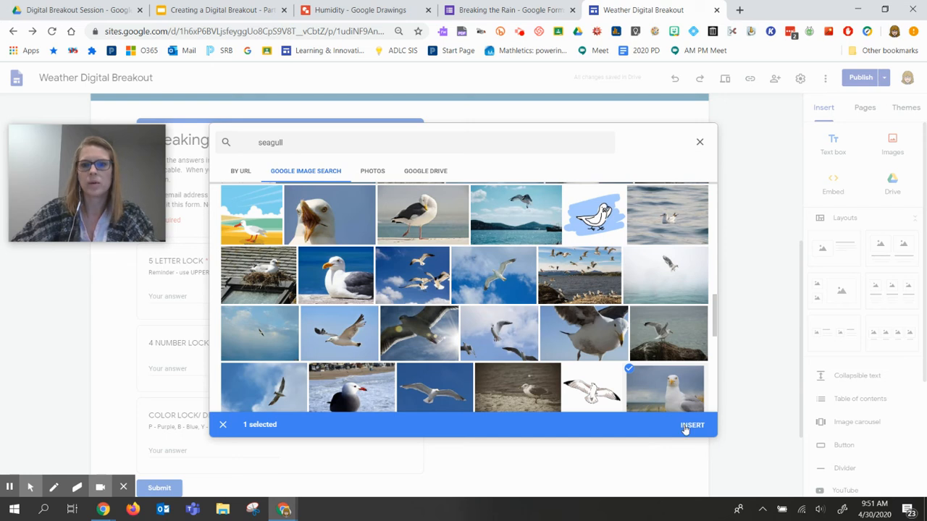
click(685, 425)
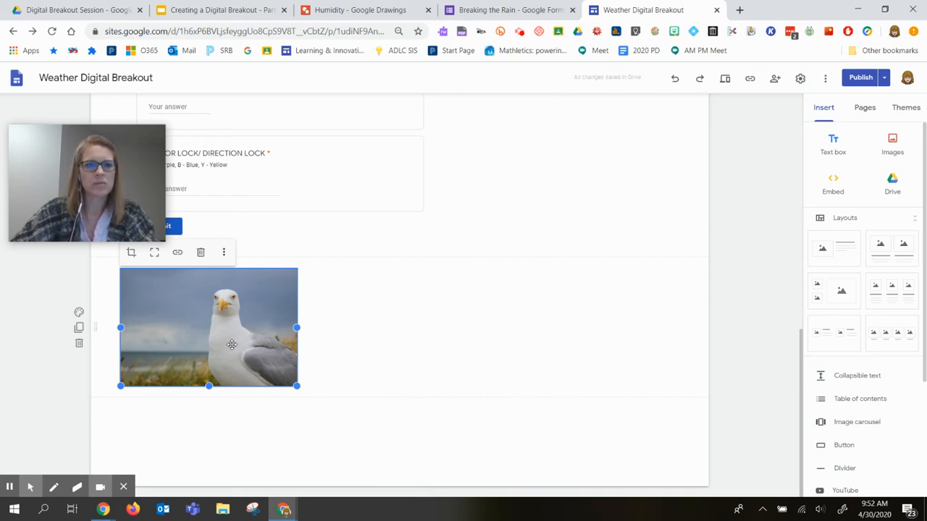
drag(232, 344, 183, 325)
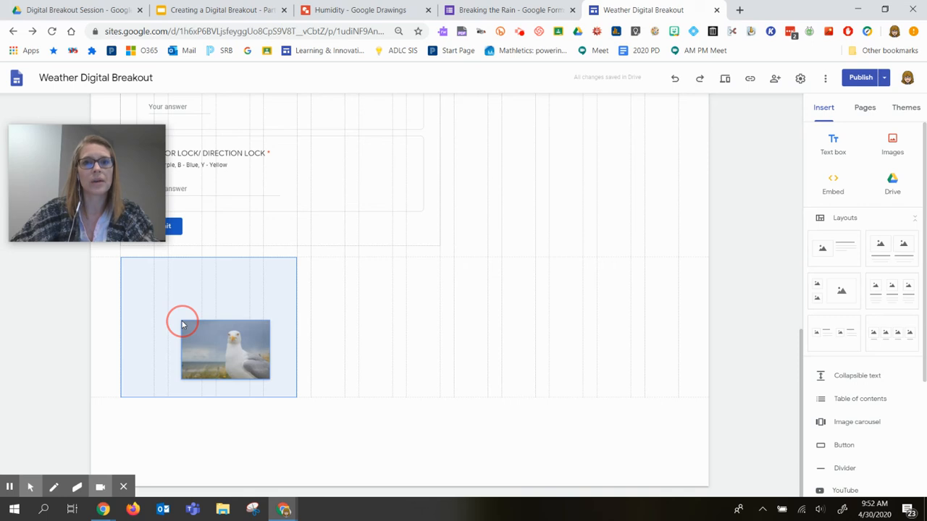
drag(182, 325, 182, 325)
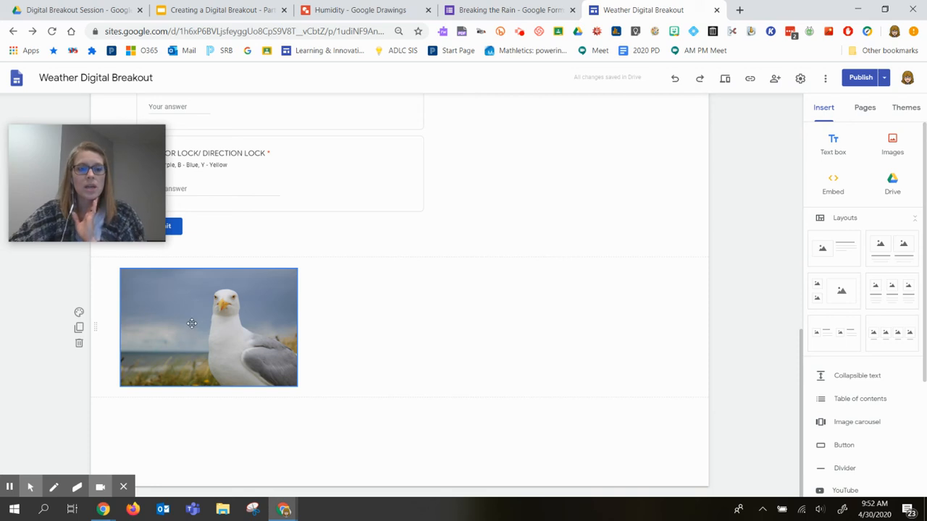
Link the seagull image to the copied Humidity drawing URL, replacing the ending "edit?usp=sharing" with "copy".
click(250, 342)
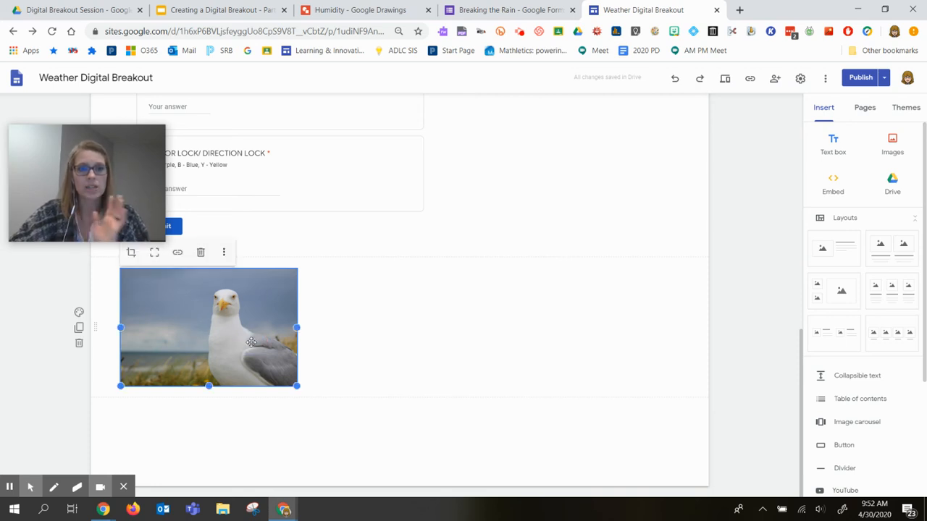
click(179, 252)
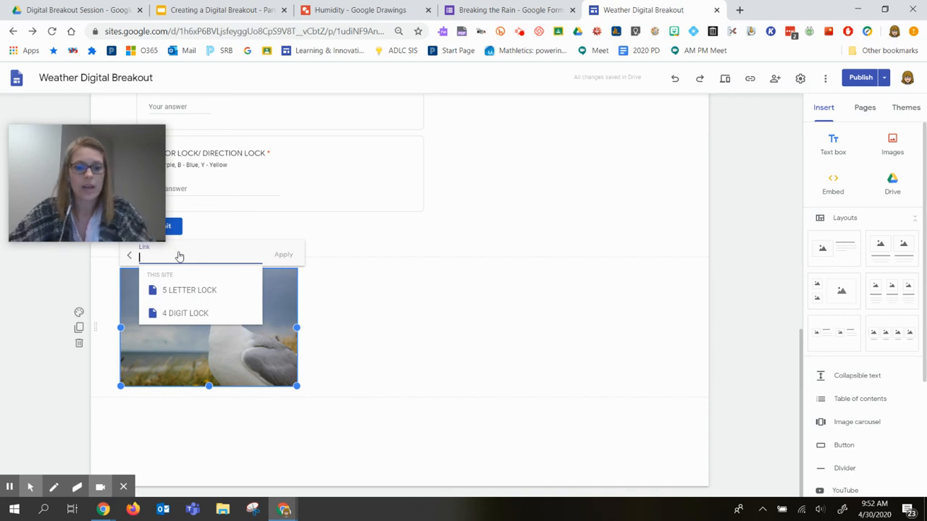
key(ctrl+v)
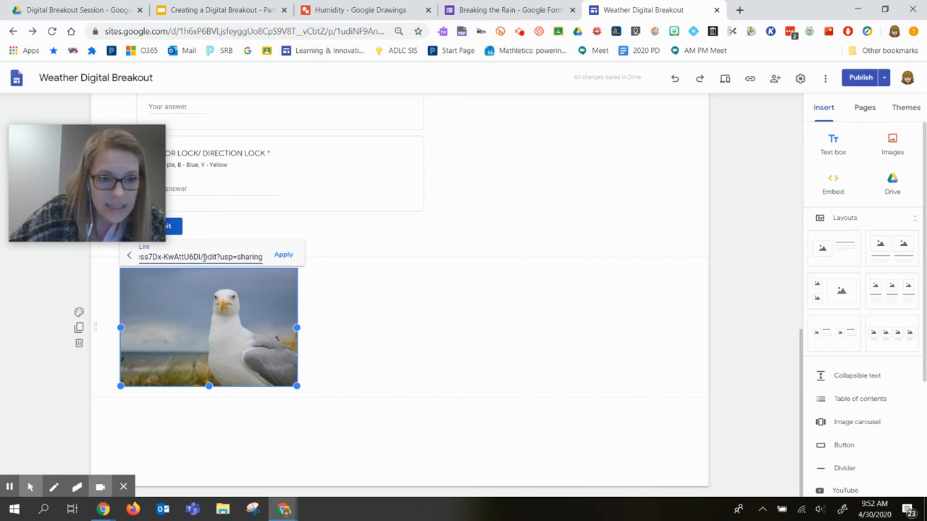
drag(203, 257, 209, 257)
drag(263, 257, 279, 262)
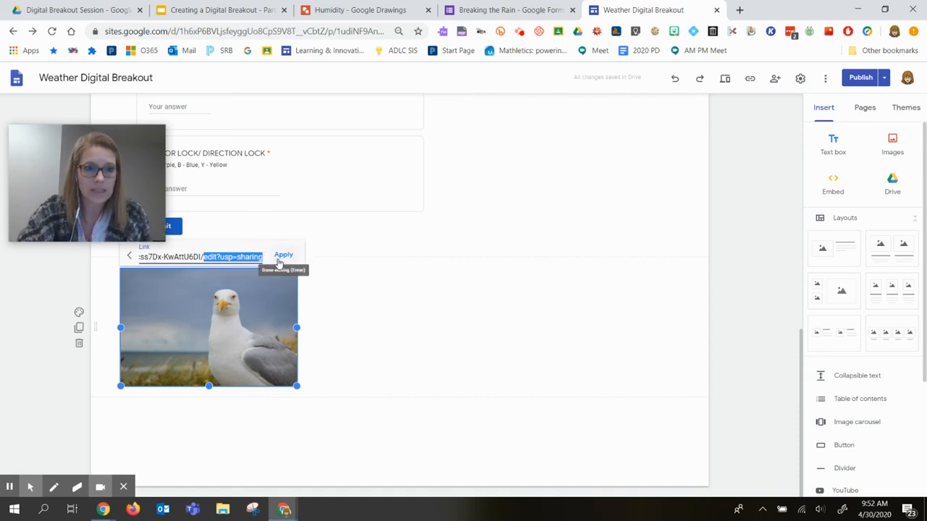
key(BackSpace)
text(copy)
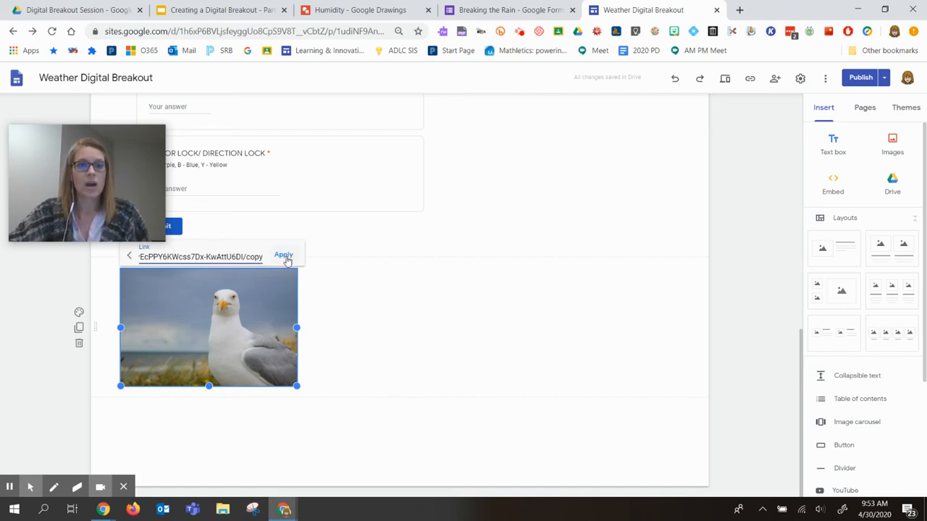
click(283, 257)
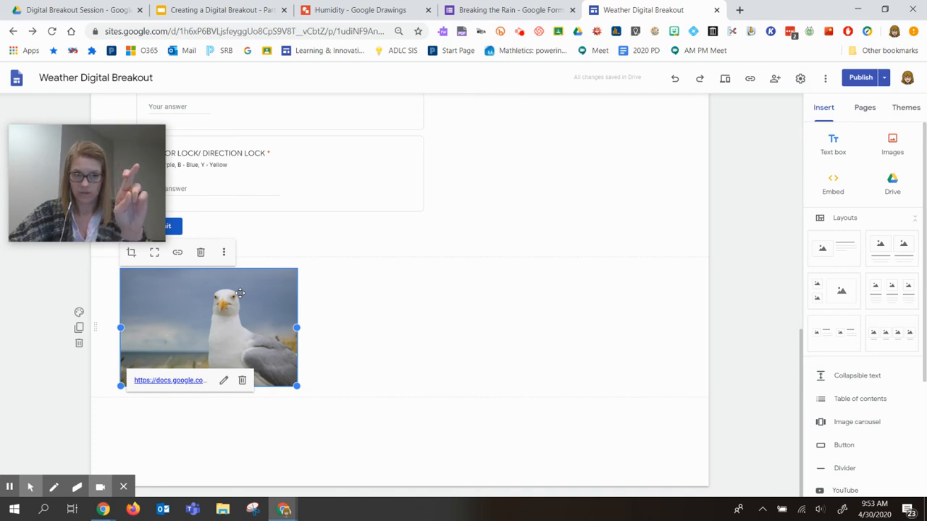
Test the seagull image's link by opening its copy page, close that page and deselect the image.
click(172, 382)
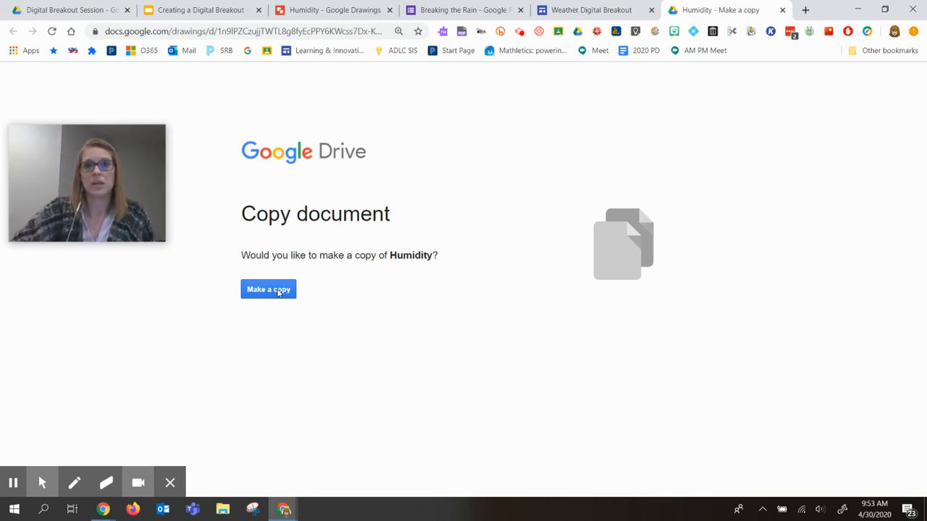
click(782, 10)
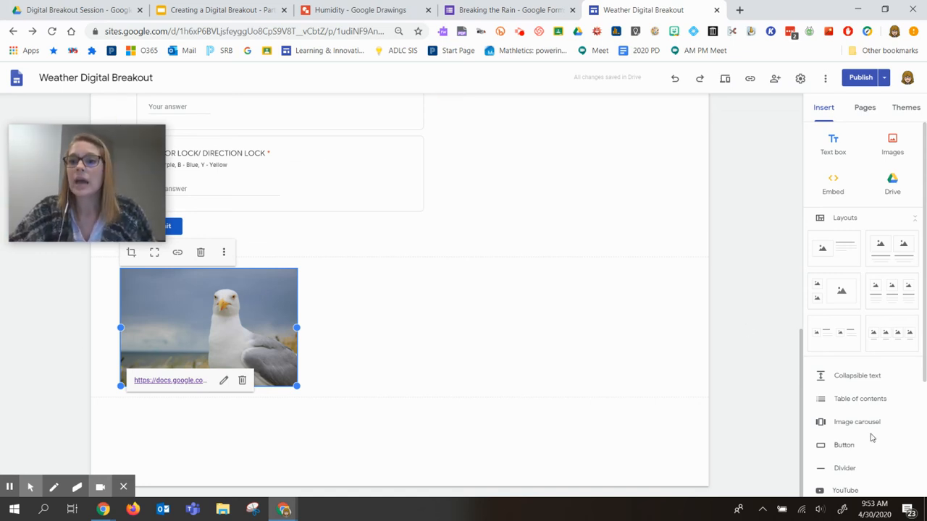
scroll(883, 354, down, 3)
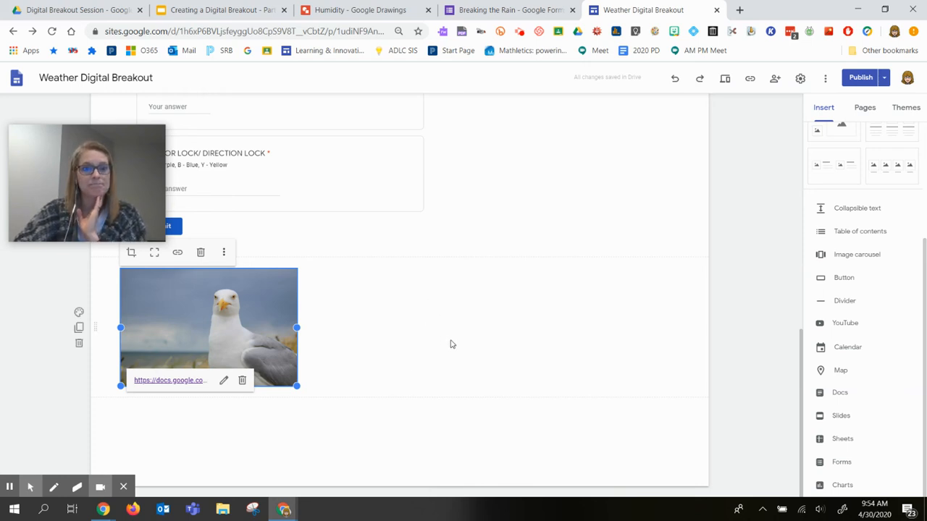
click(398, 431)
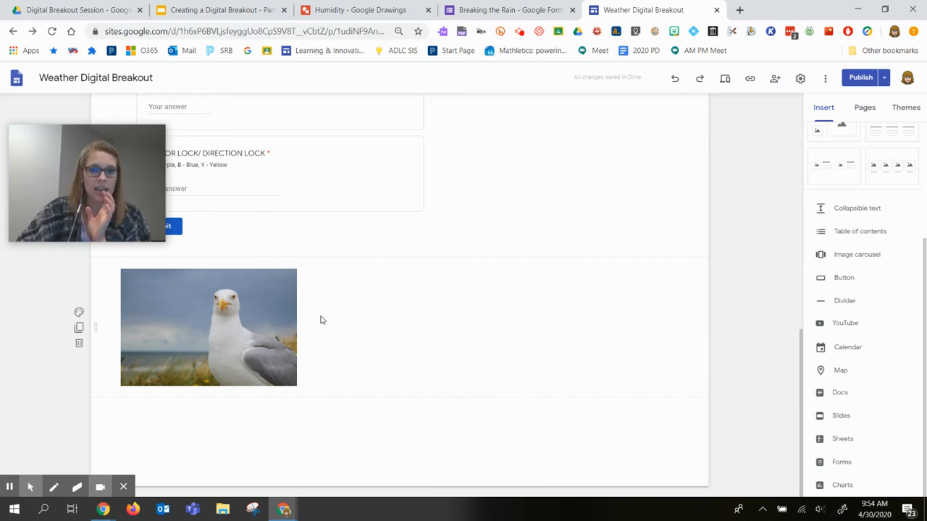
Preview the site from the header to the seagull image below the form, and exit the preview.
scroll(669, 180, up, 15)
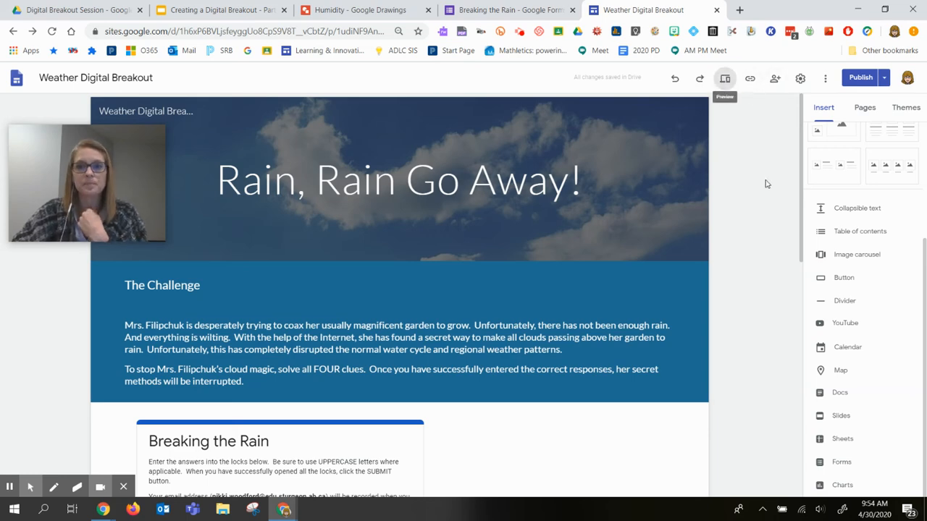
click(725, 78)
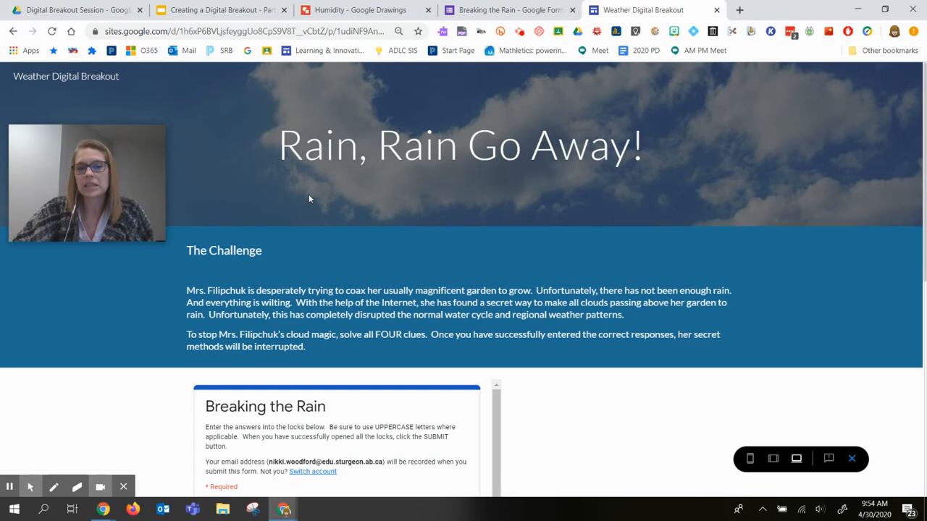
scroll(351, 191, down, 3)
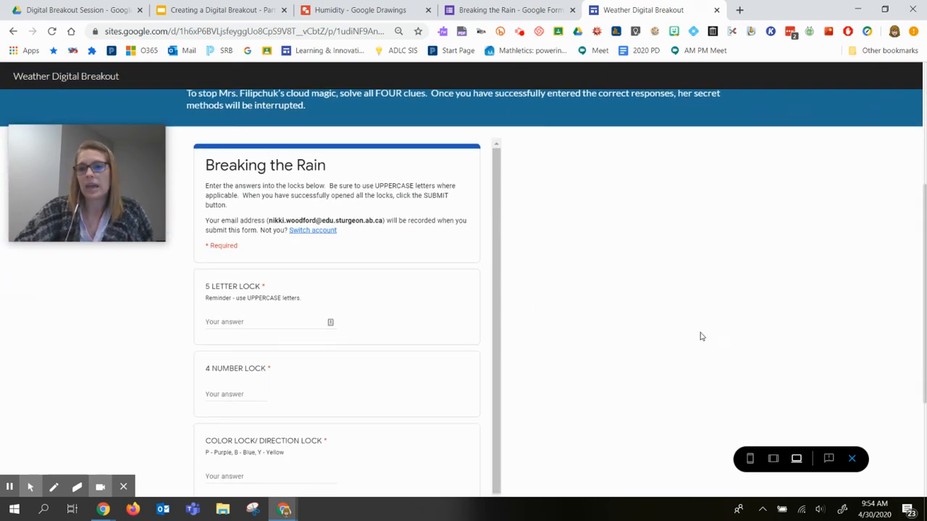
scroll(701, 337, down, 3)
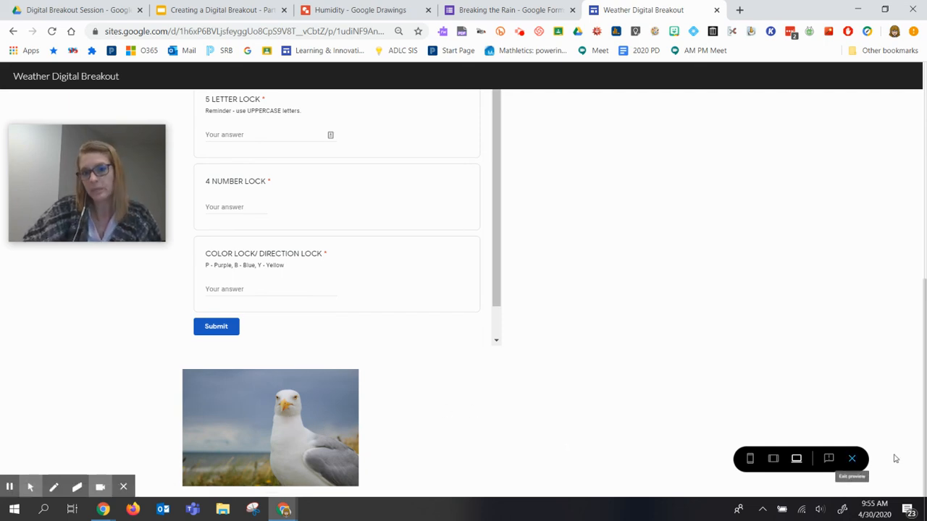
click(852, 460)
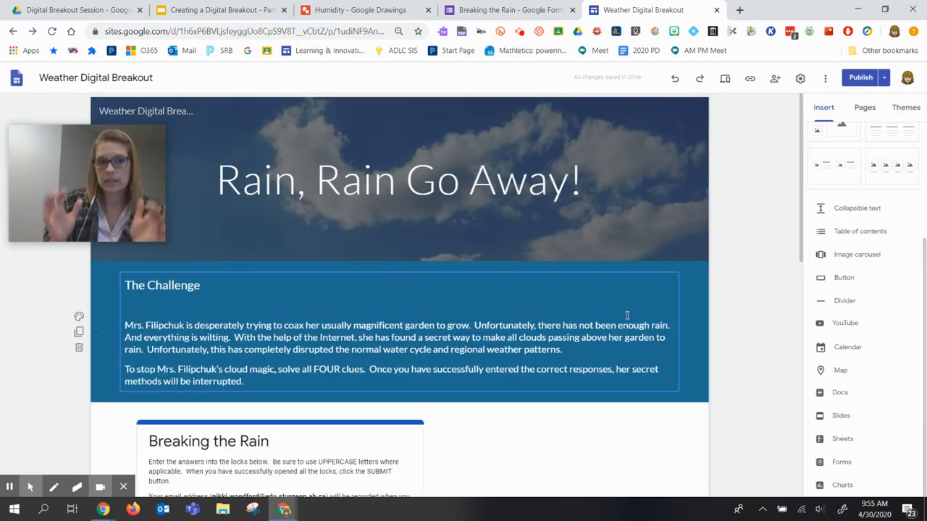
Review the site's publishing options and publish settings, leaving without saving.
click(883, 78)
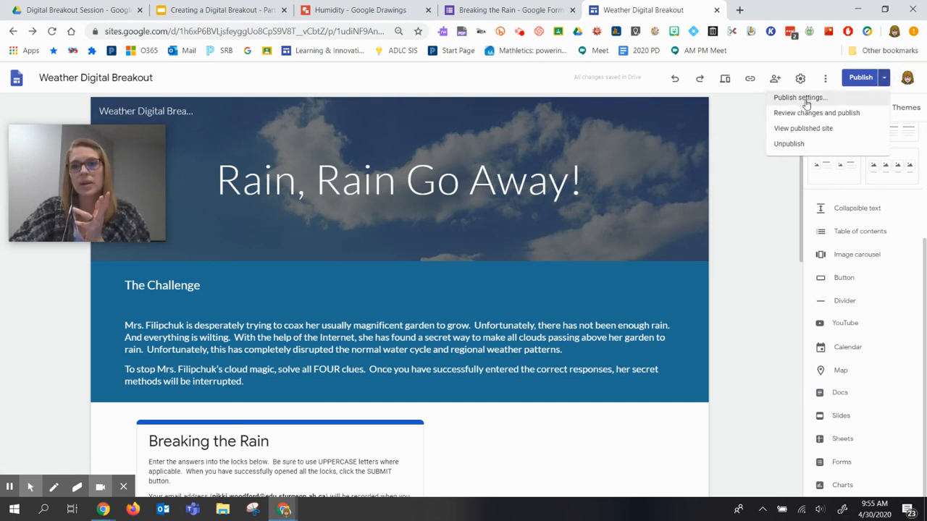
click(860, 80)
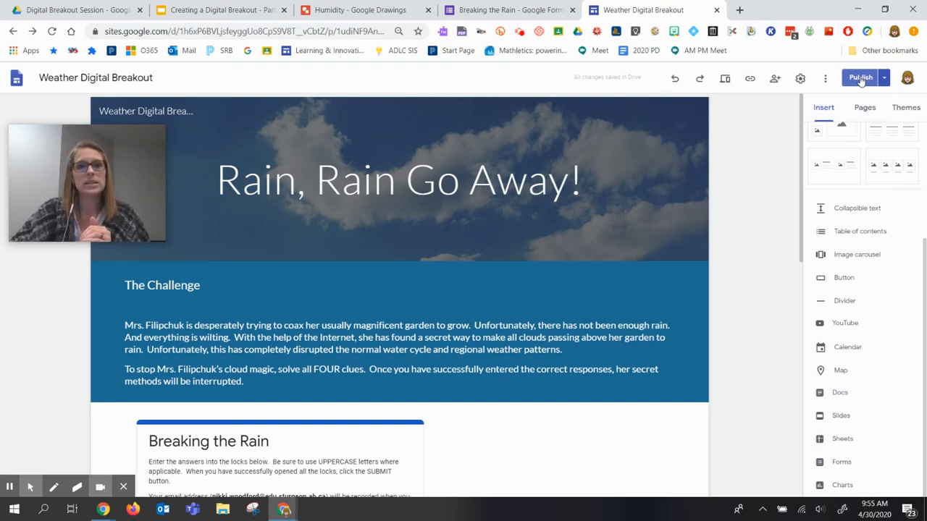
click(880, 83)
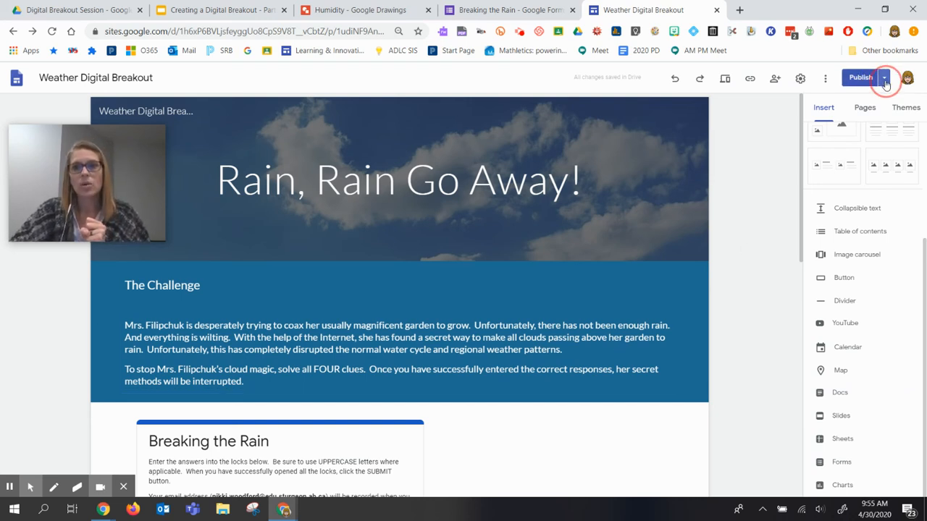
click(824, 98)
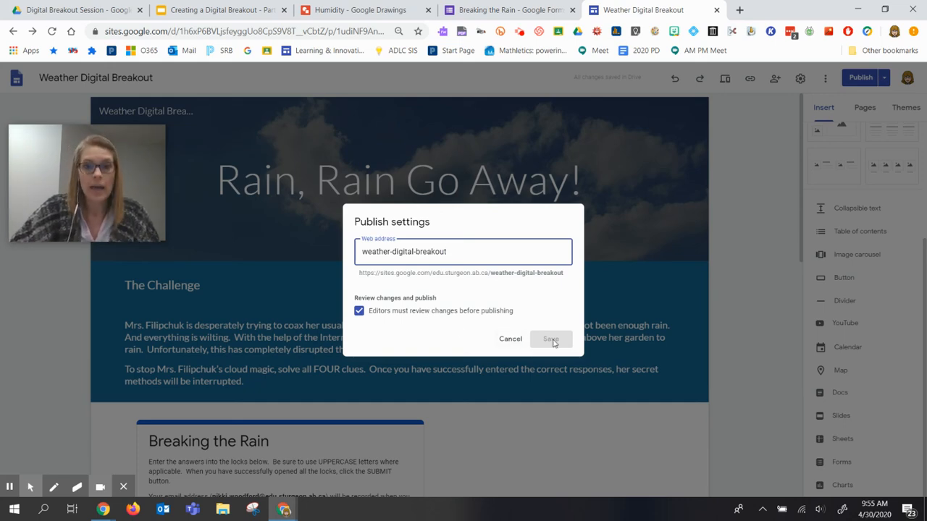
click(510, 340)
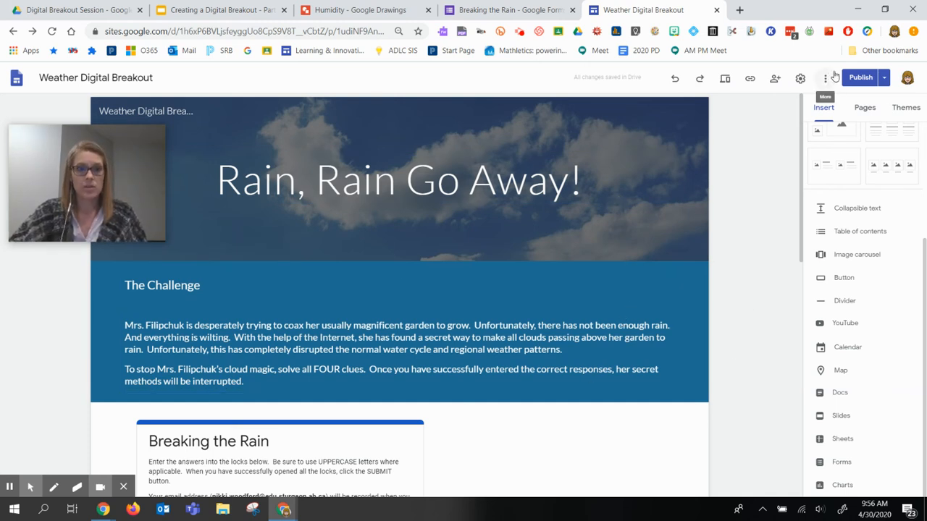
click(883, 77)
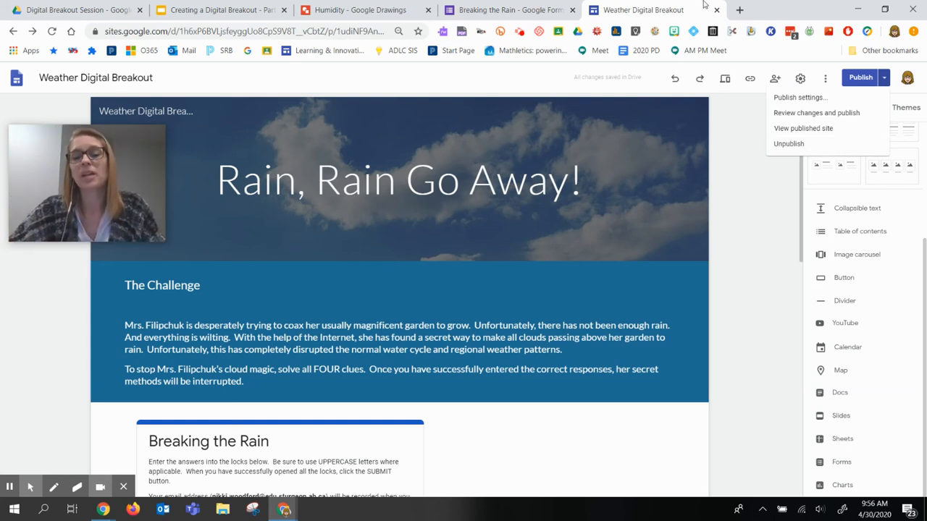
click(724, 132)
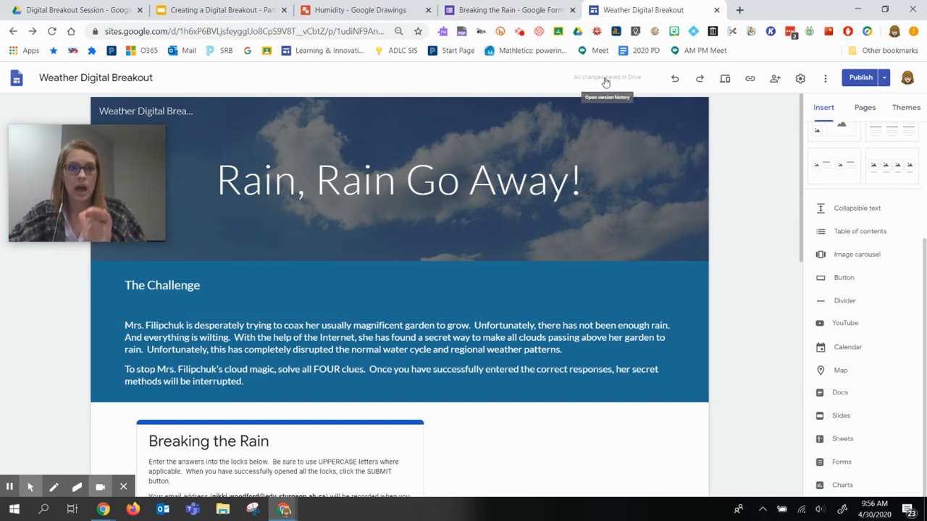
Switch to the Creating a Digital Breakout presentation in Google Slides.
click(202, 13)
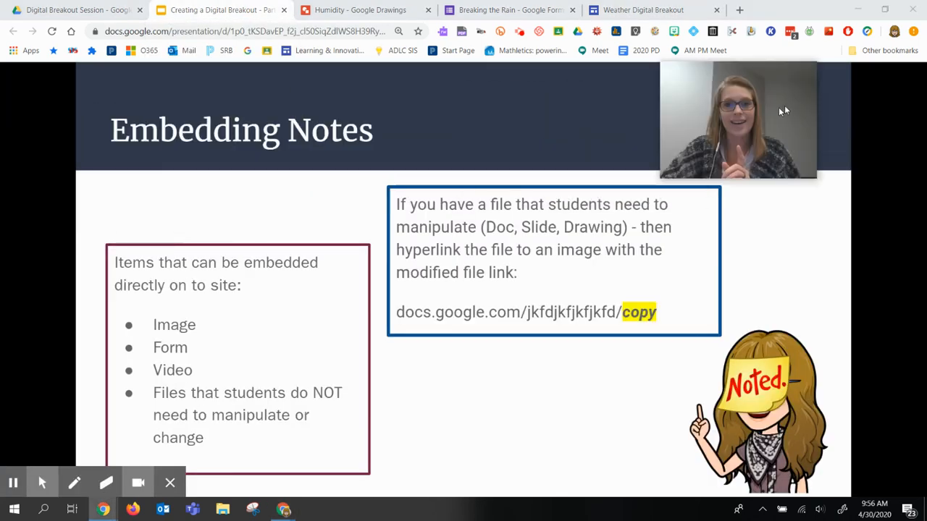